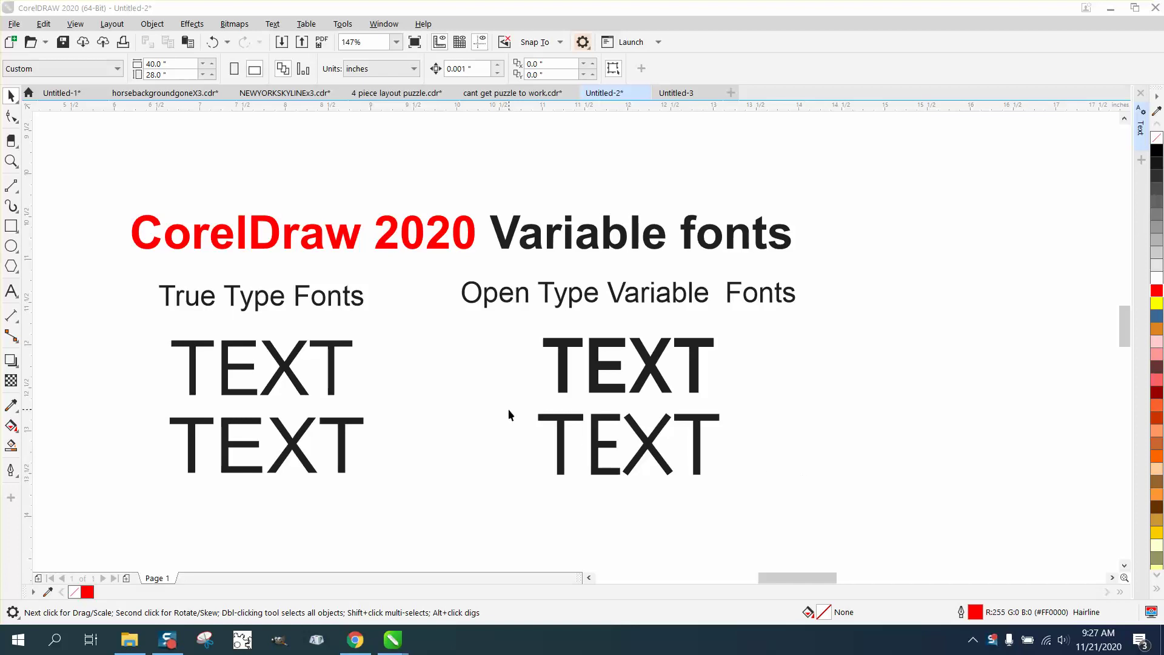
Zoom in on the red CorelDraw 2020 title and the TEXT samples
click(11, 162)
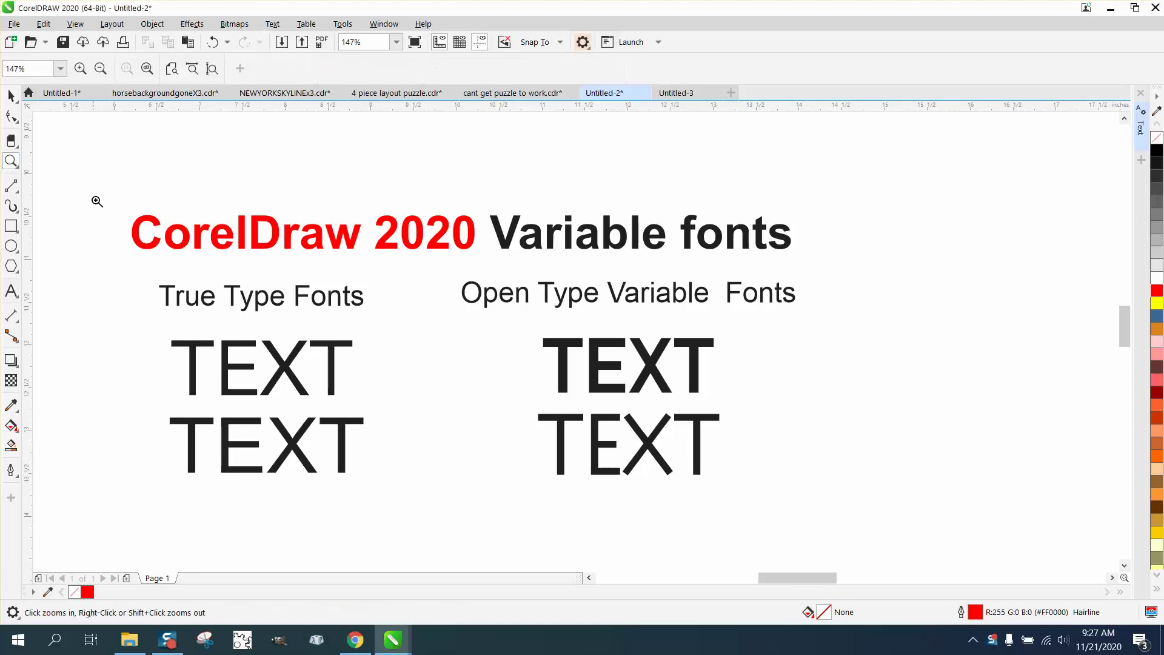
drag(97, 201, 502, 282)
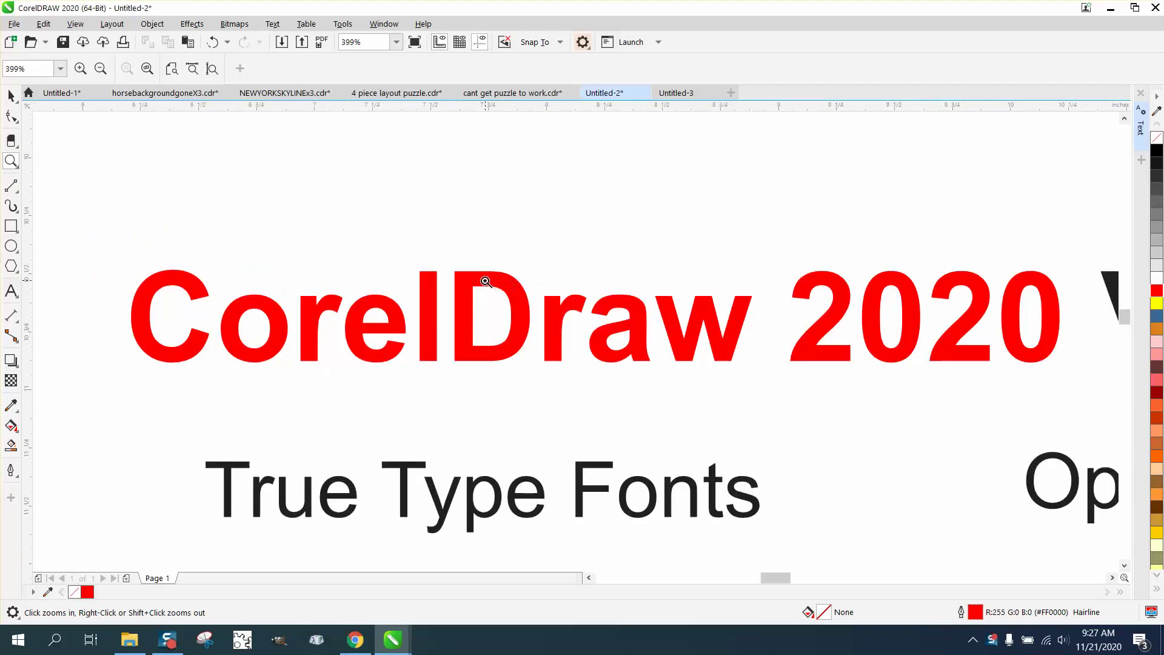
right_click(485, 282)
right_click(470, 276)
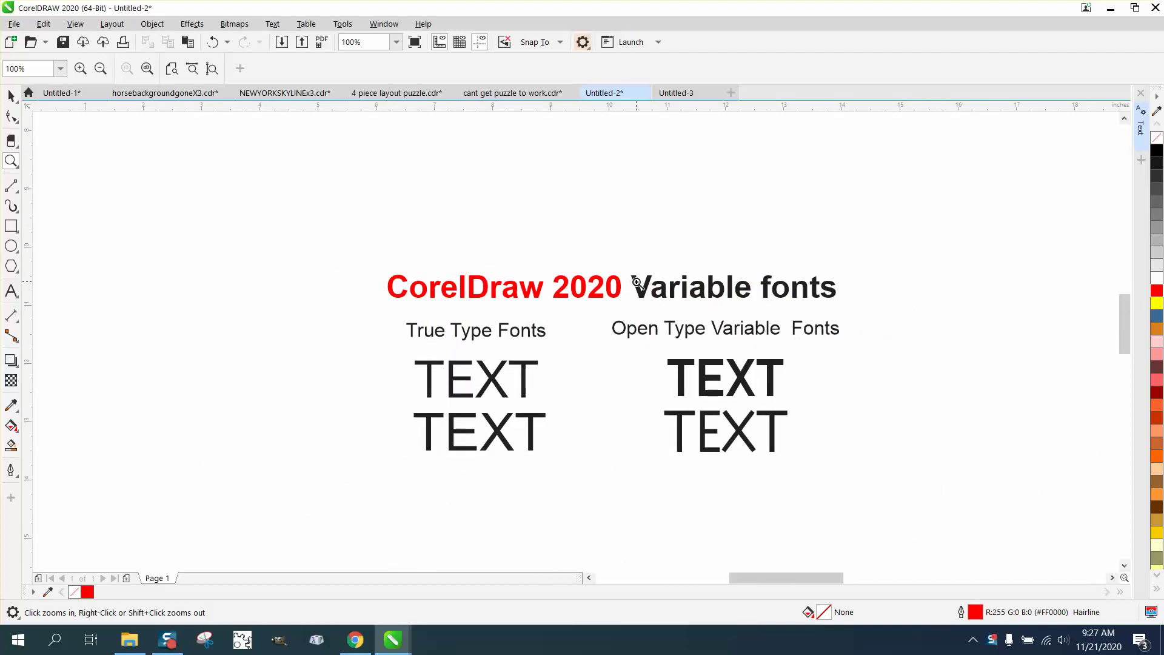
click(12, 96)
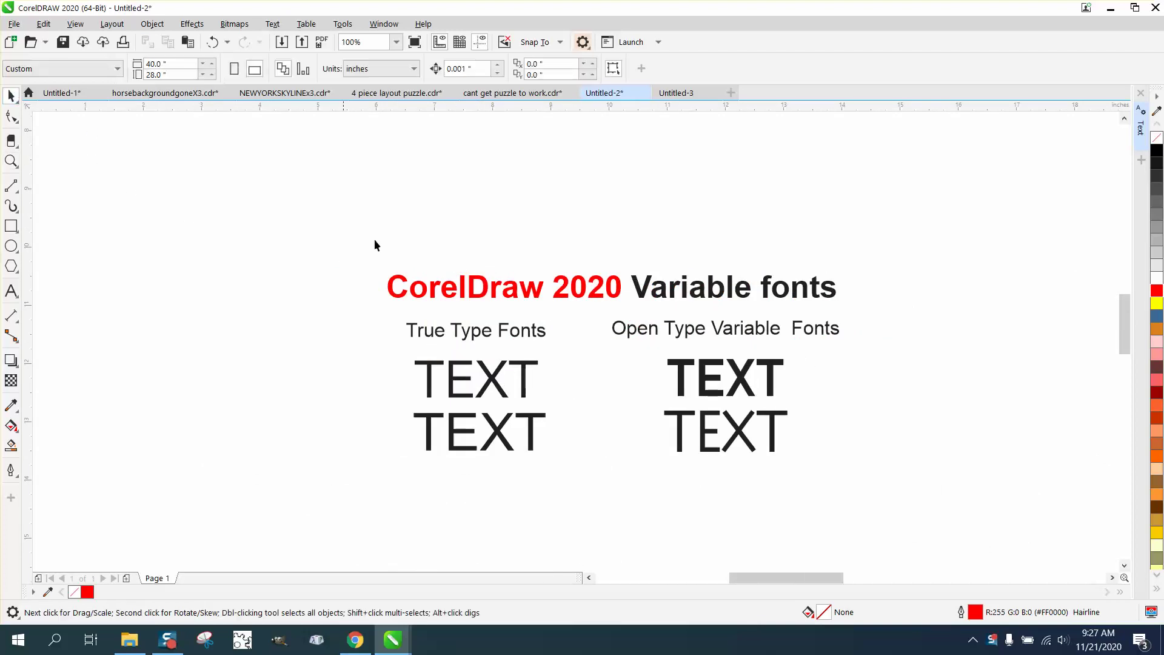
click(11, 161)
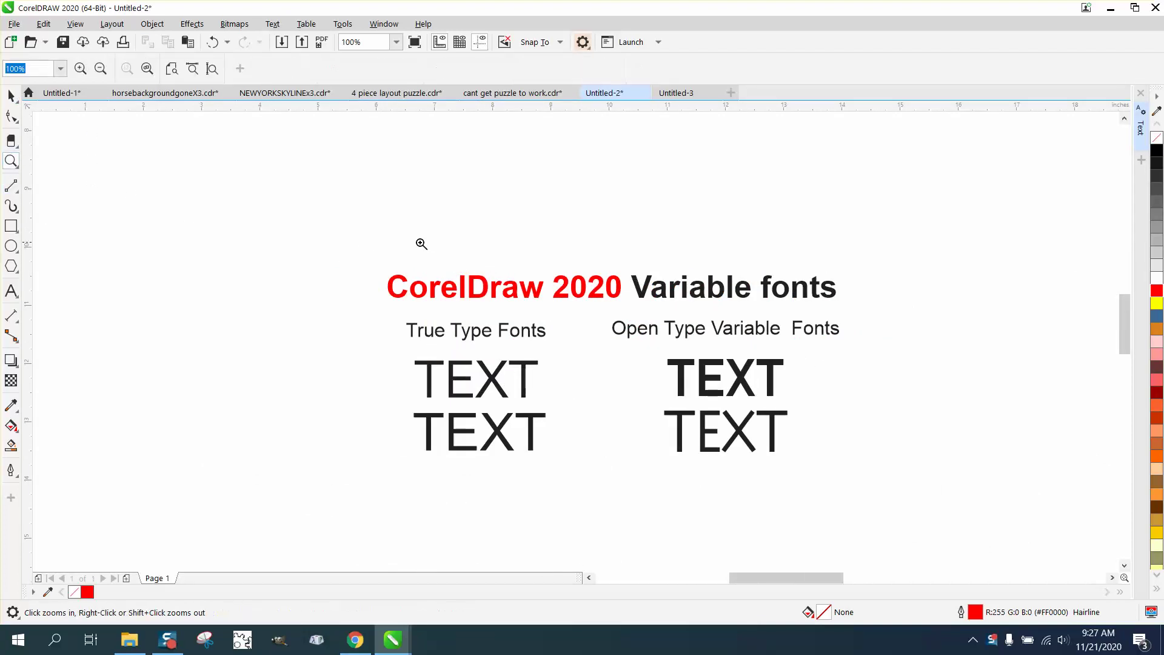
drag(364, 255, 890, 473)
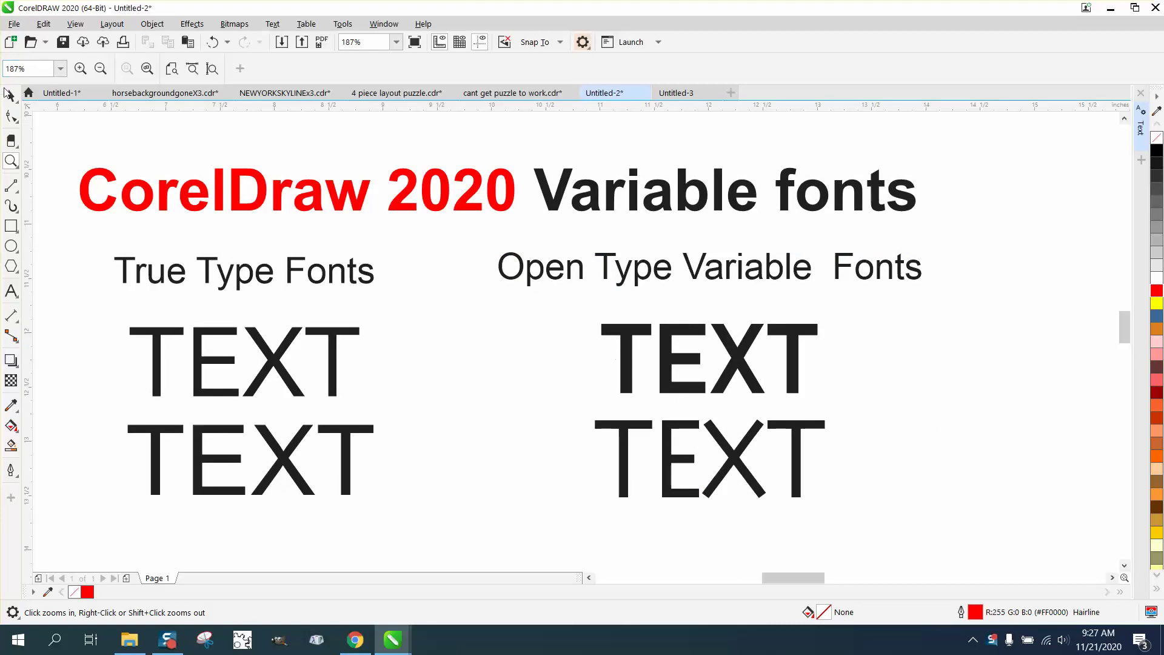
click(10, 95)
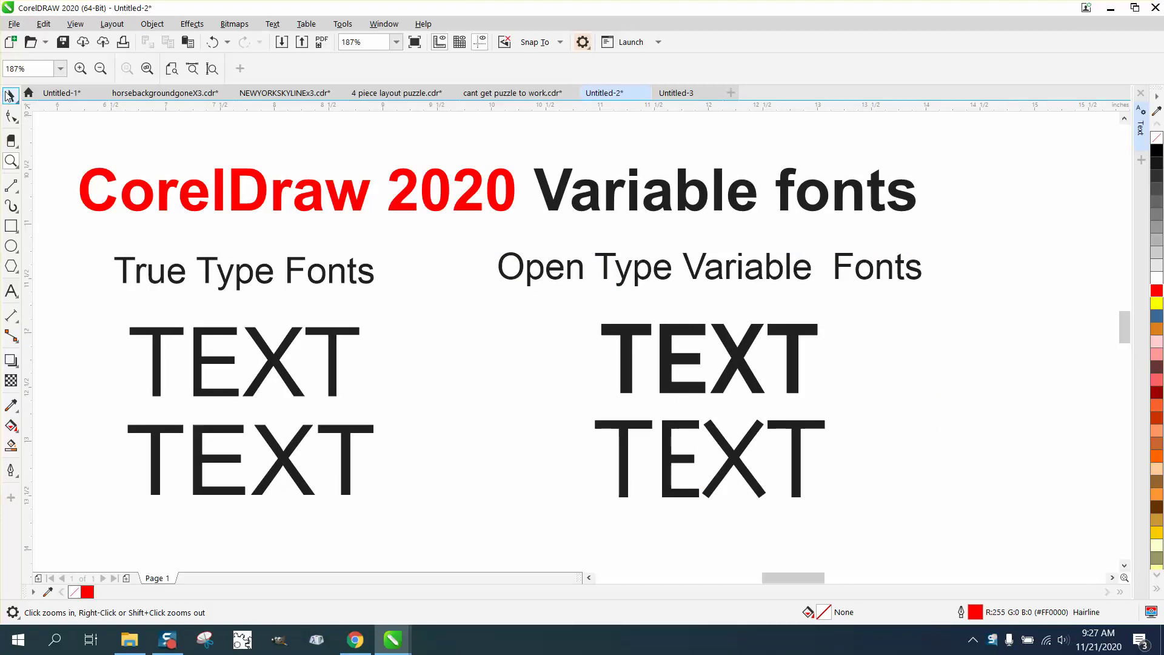
Preview the drawing as wireframe outlines, then return to the normal filled display
click(351, 333)
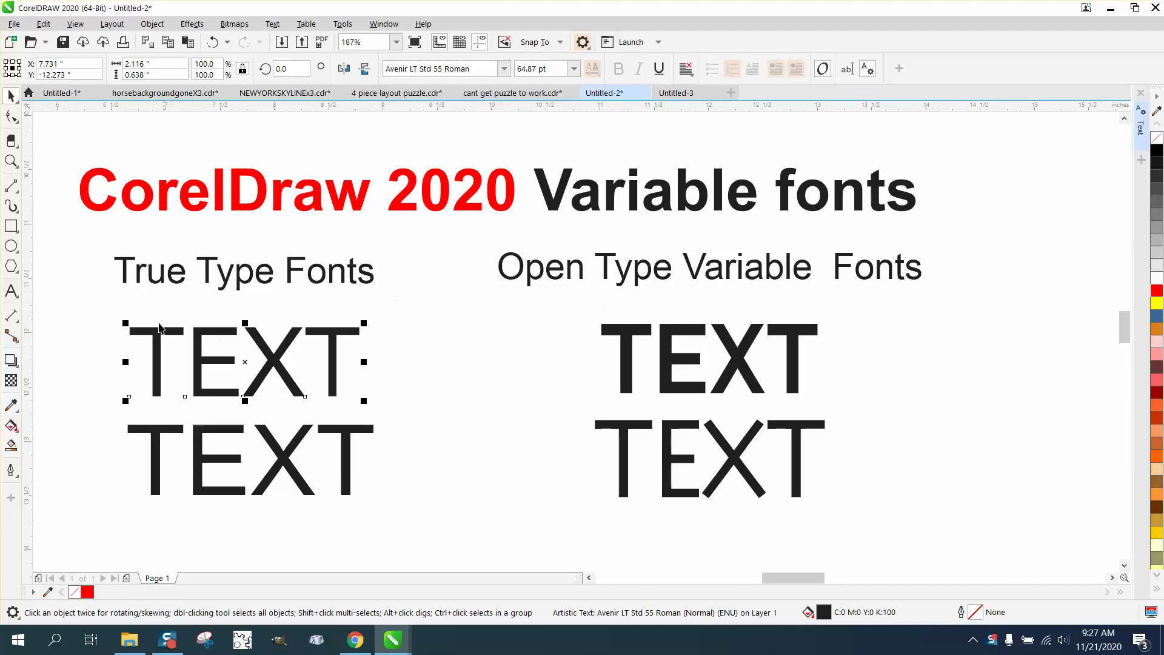
click(124, 318)
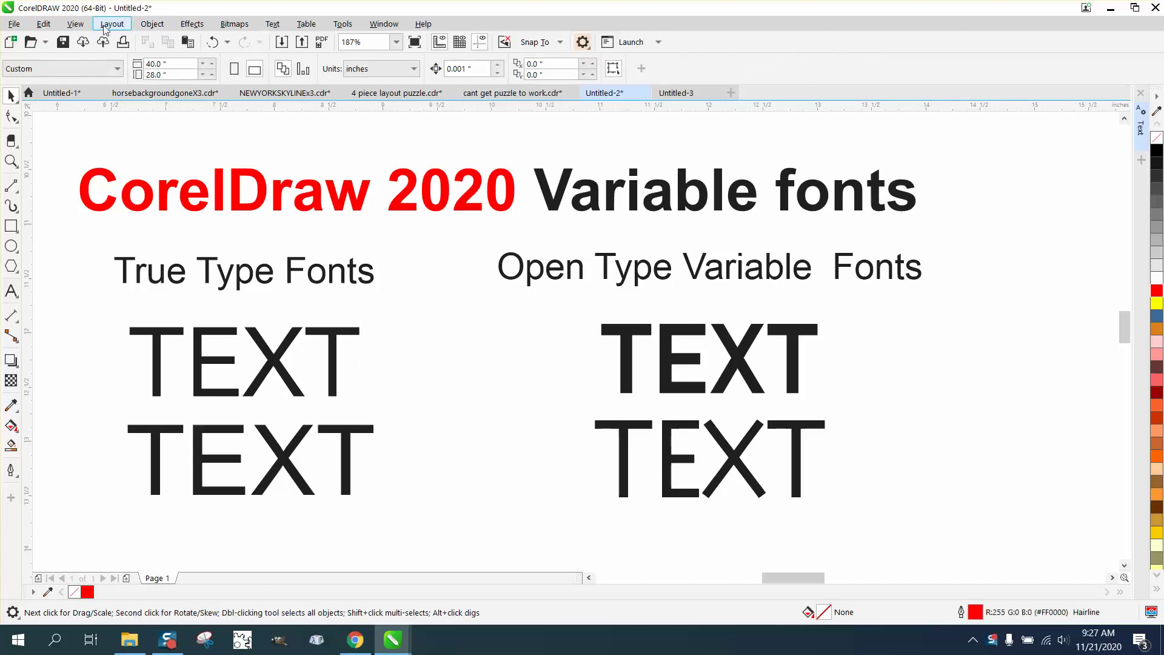
click(76, 23)
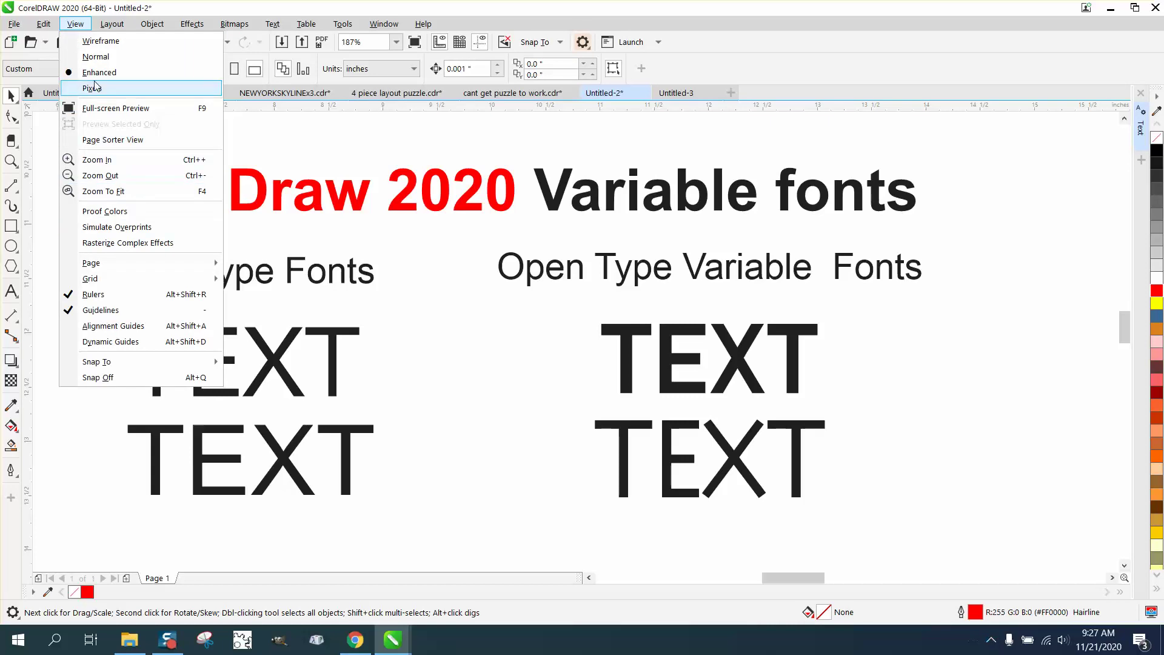
click(100, 41)
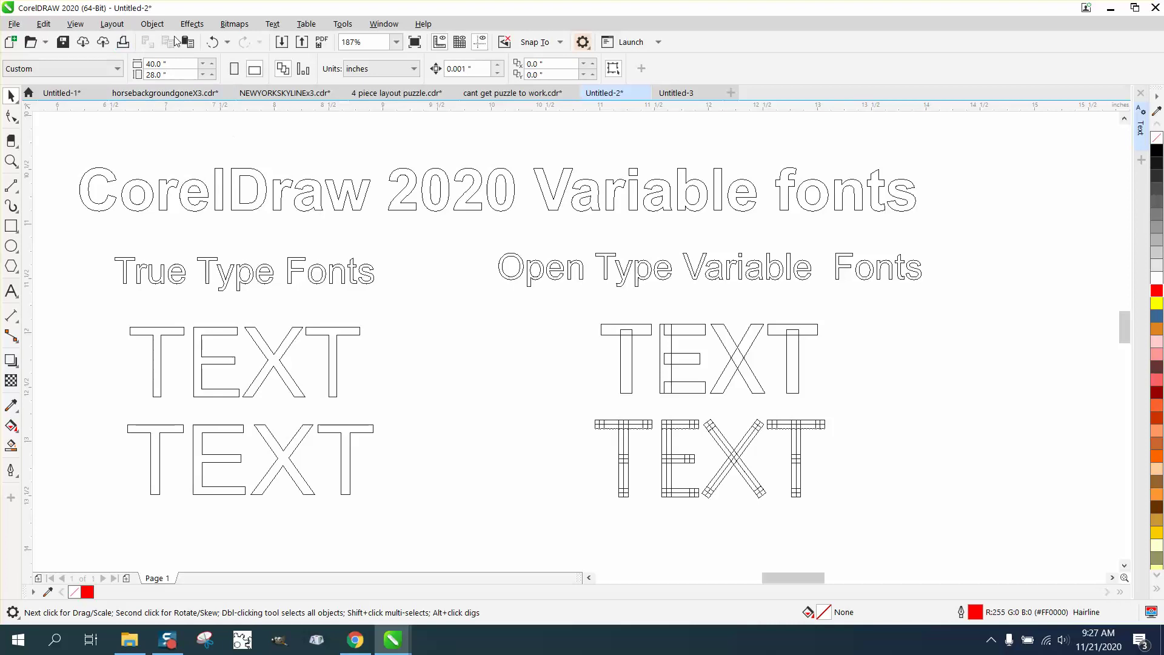
click(88, 27)
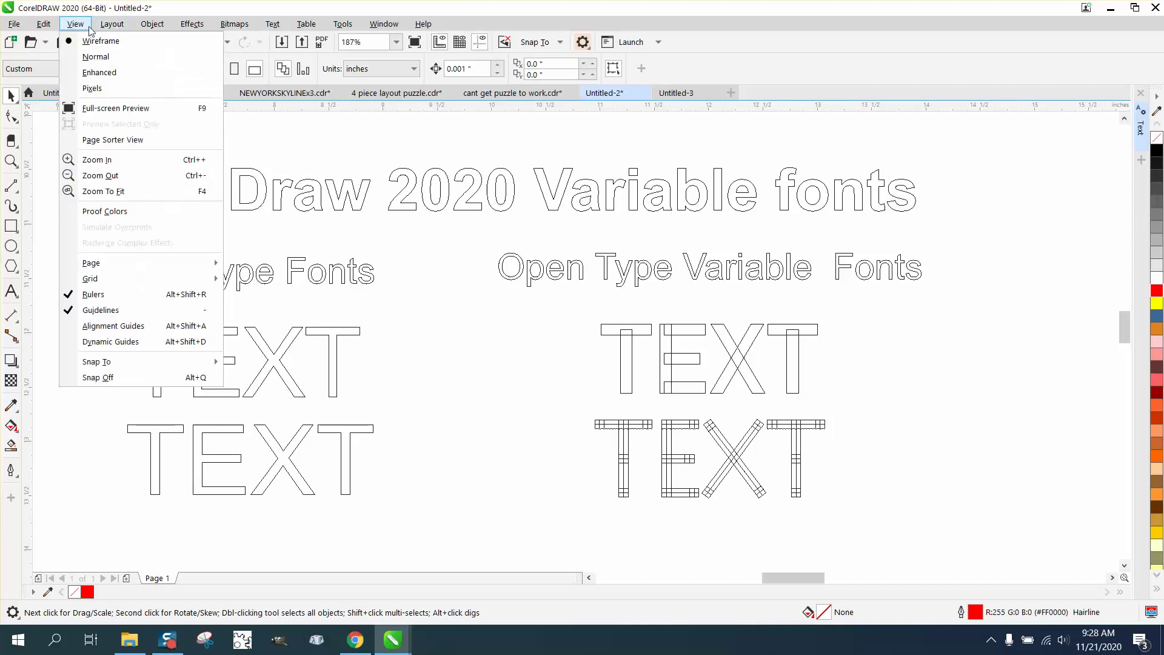
click(100, 72)
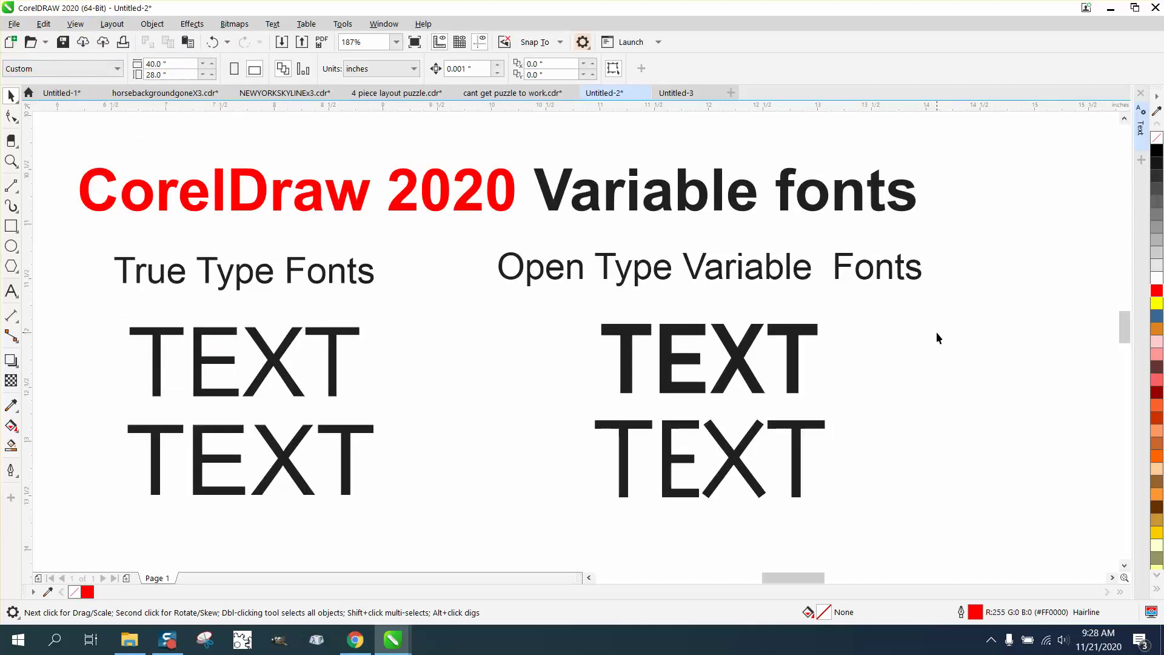
Raise the upper Bahnschrift TEXT's weight to 660.66 and widen it using the variable font axes
click(810, 336)
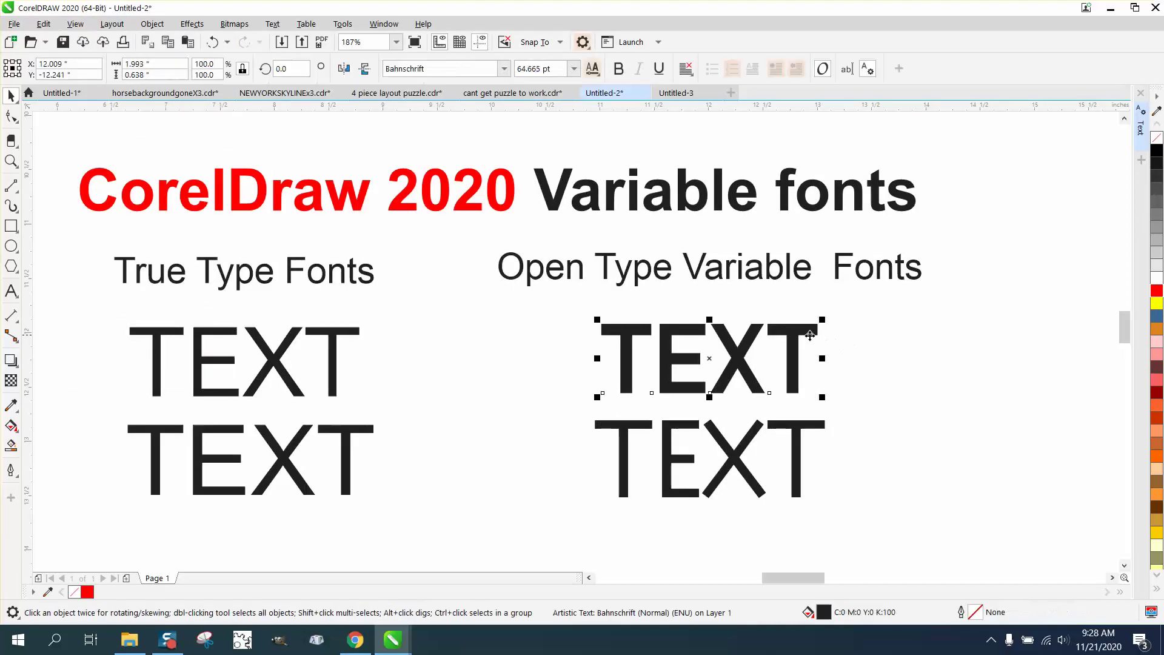
click(592, 69)
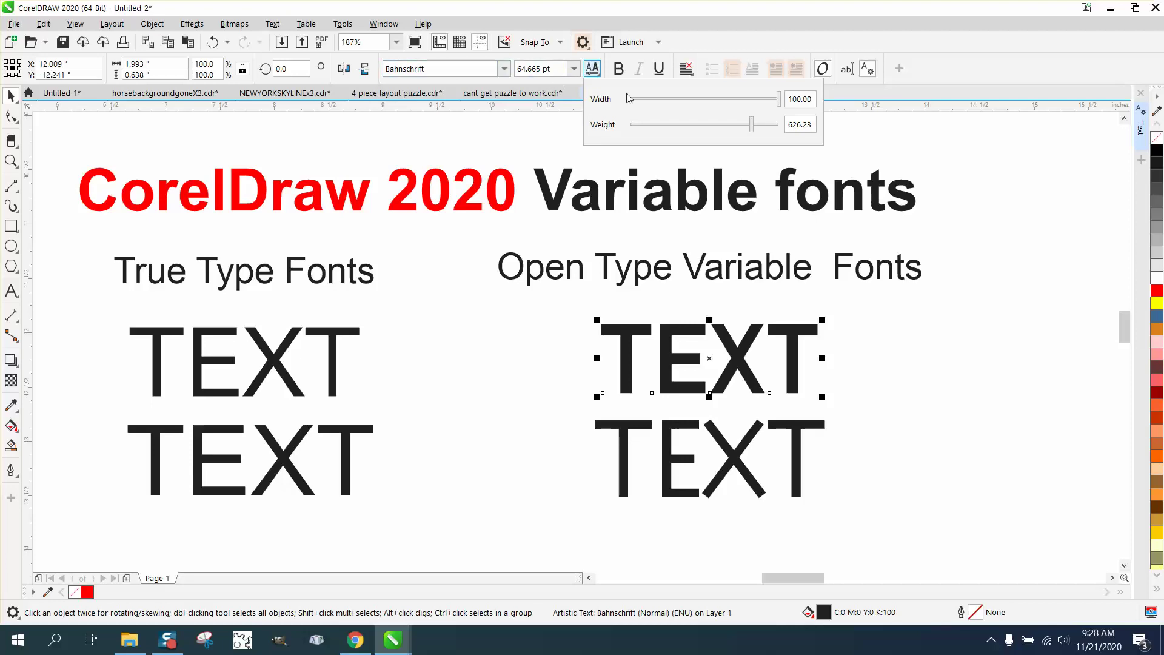
mouse_move(753, 124)
mouse_down()
mouse_move(618, 123)
mouse_move(764, 123)
mouse_up()
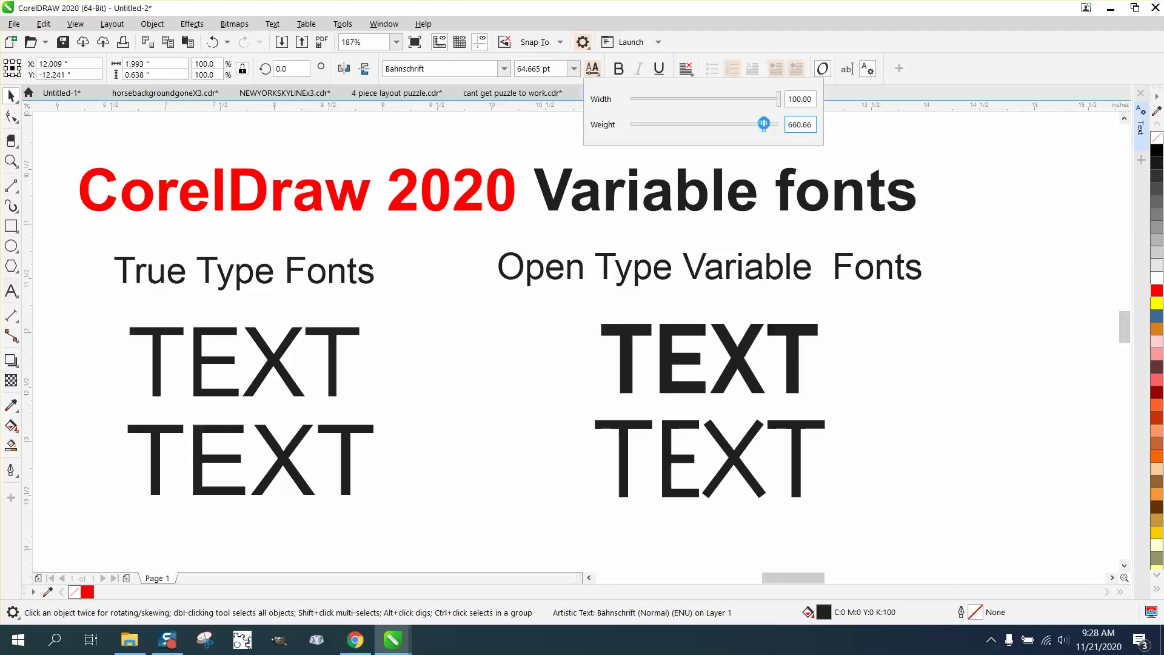
click(767, 101)
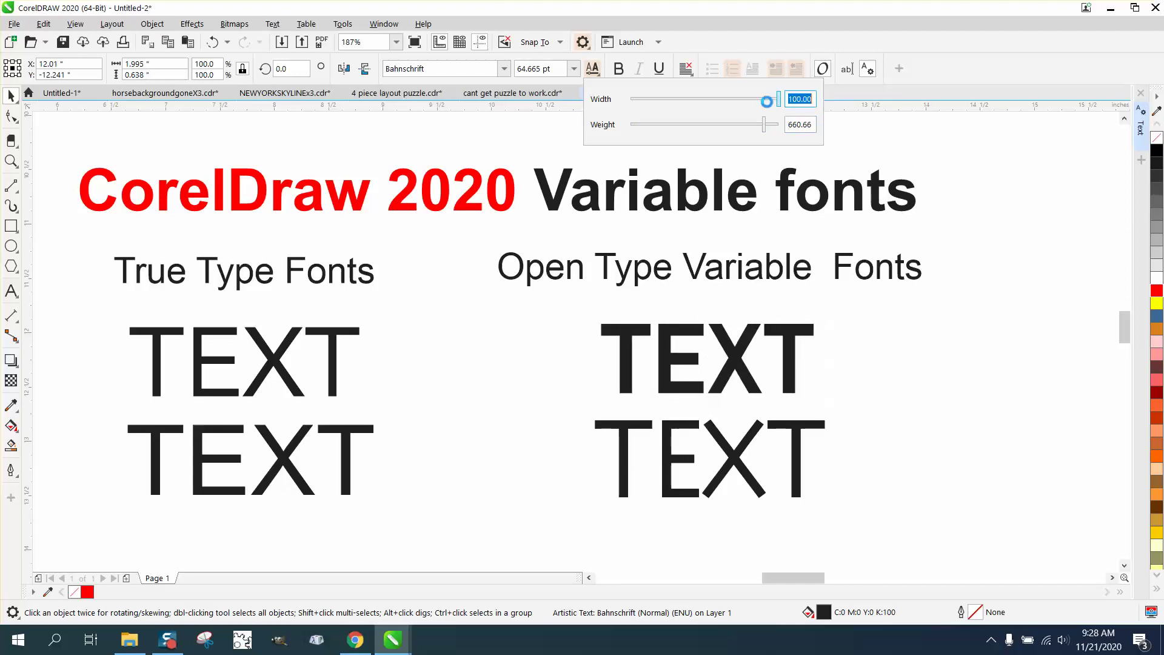
mouse_move(768, 101)
mouse_down()
mouse_move(681, 101)
mouse_move(776, 103)
mouse_up()
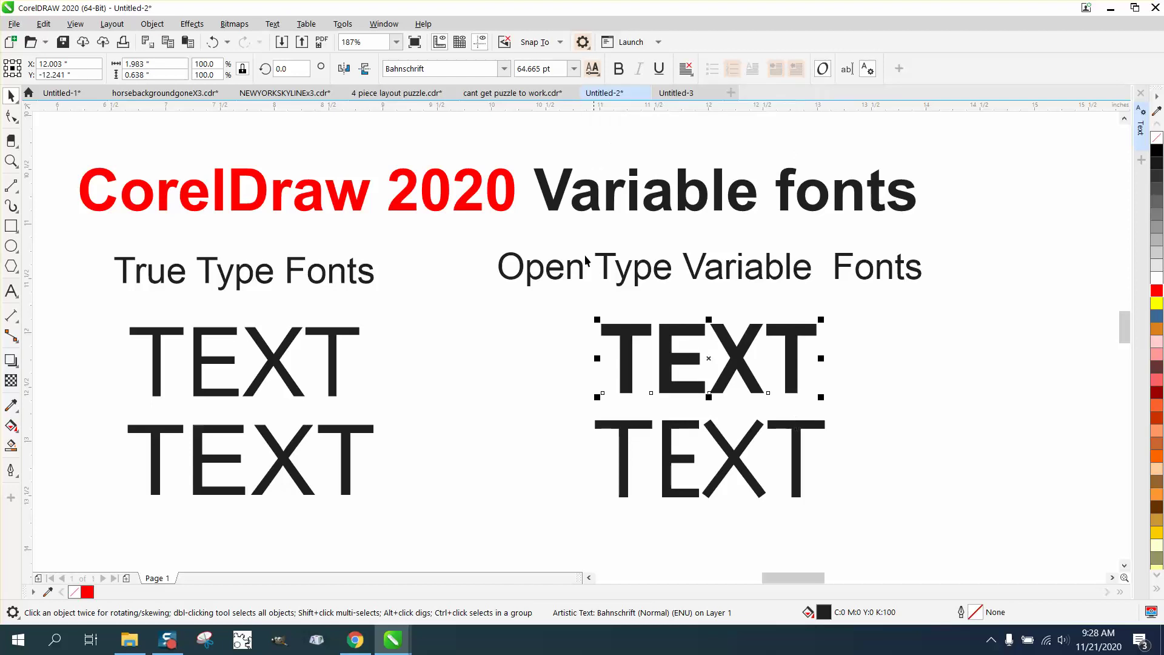
click(797, 454)
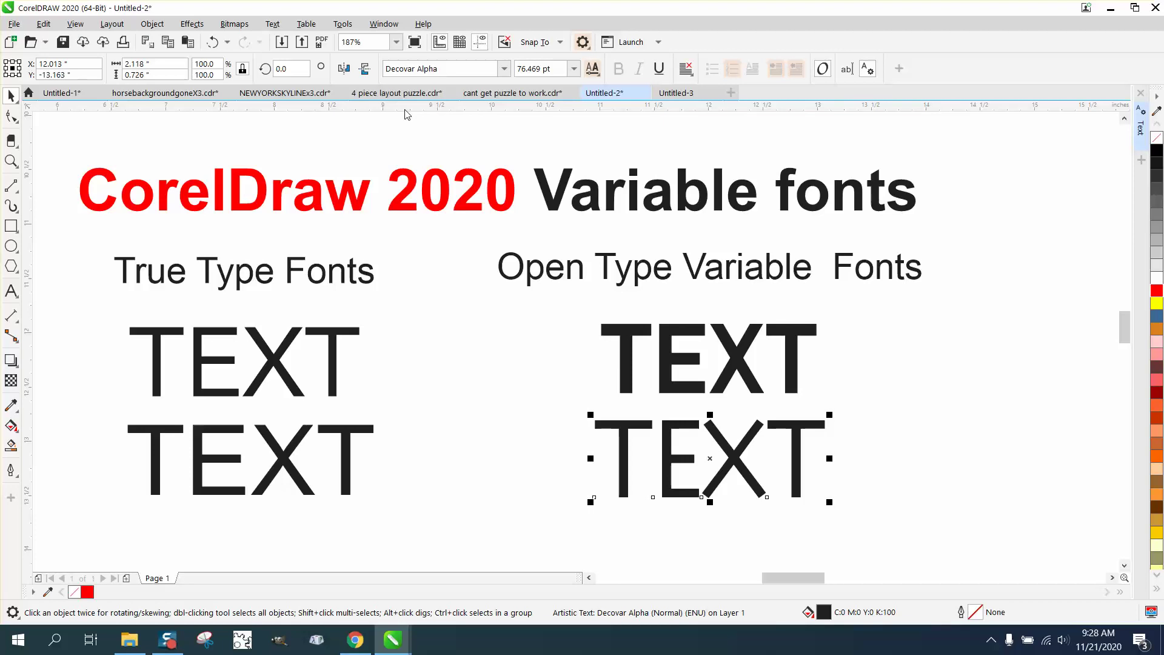
Check the Decovar Alpha variable axis settings, then dismiss them and scroll the canvas
click(592, 68)
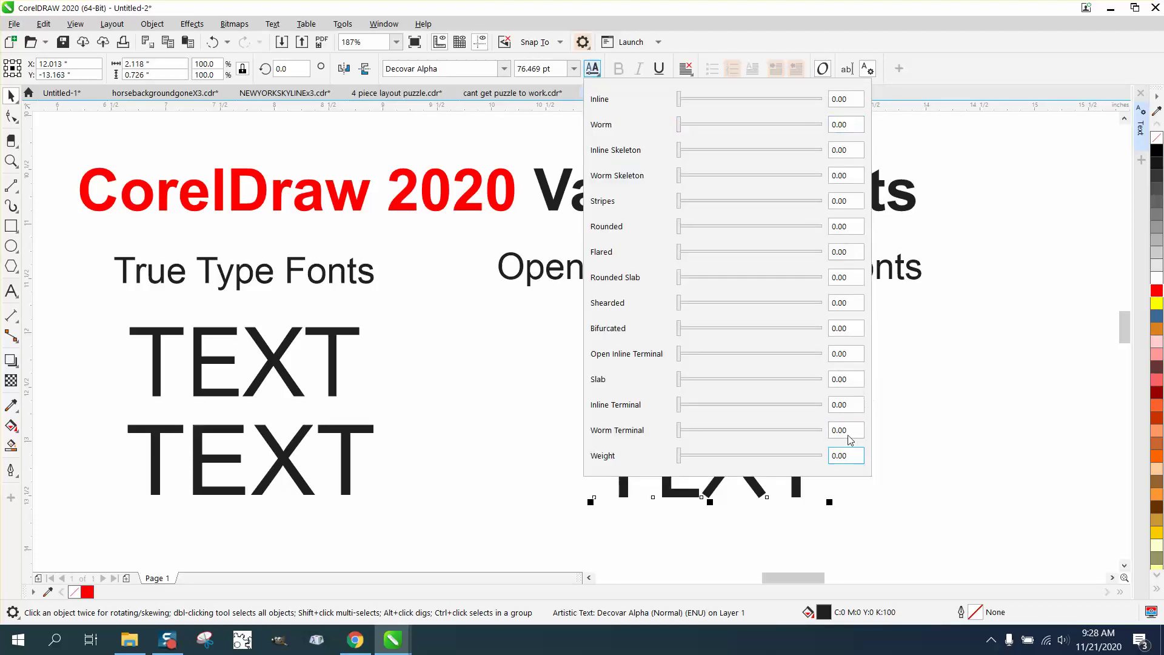
click(958, 219)
drag(806, 583, 831, 583)
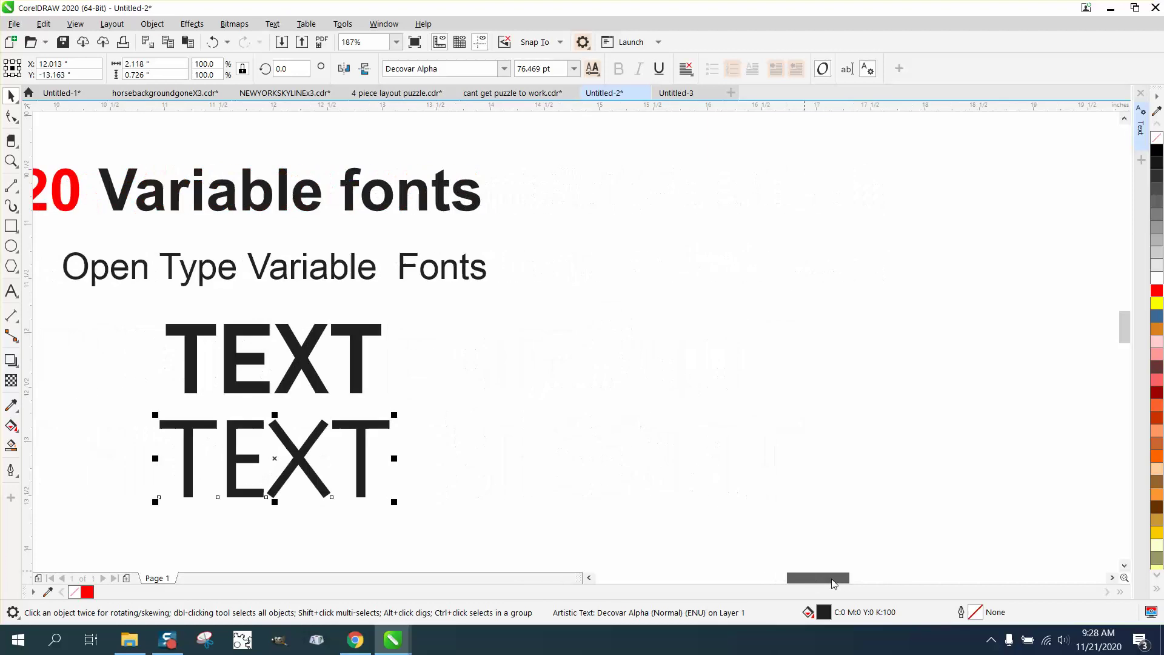
drag(1126, 336, 1125, 343)
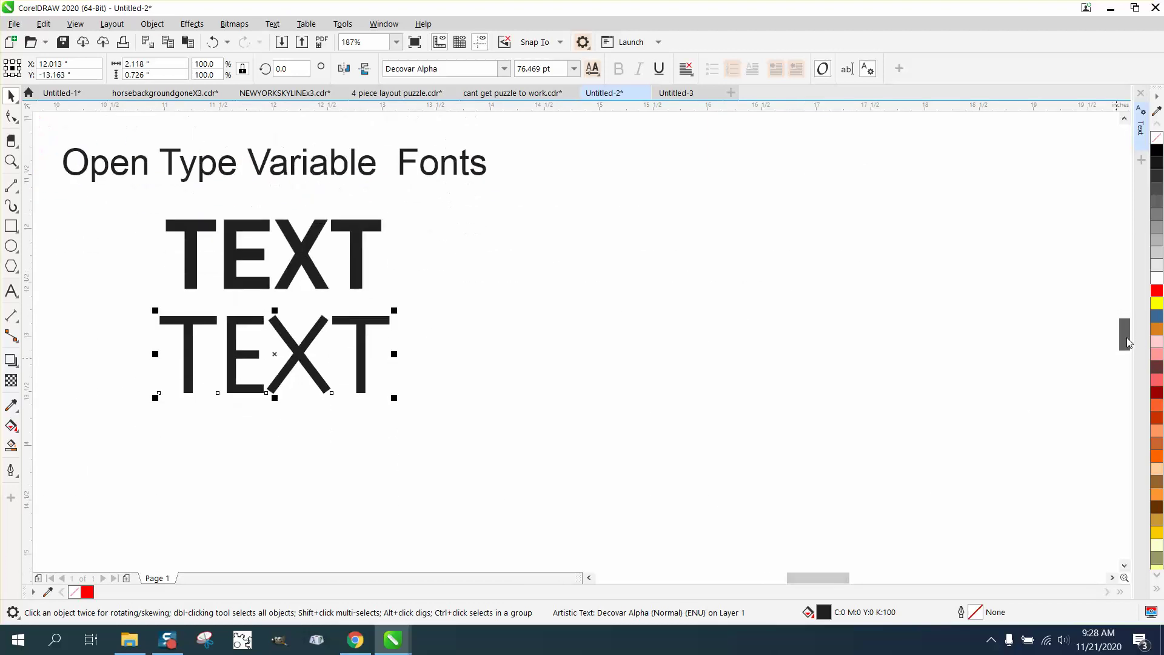
Marquee-zoom onto the lower Decovar Alpha TEXT and zoom back out to 300%
click(11, 161)
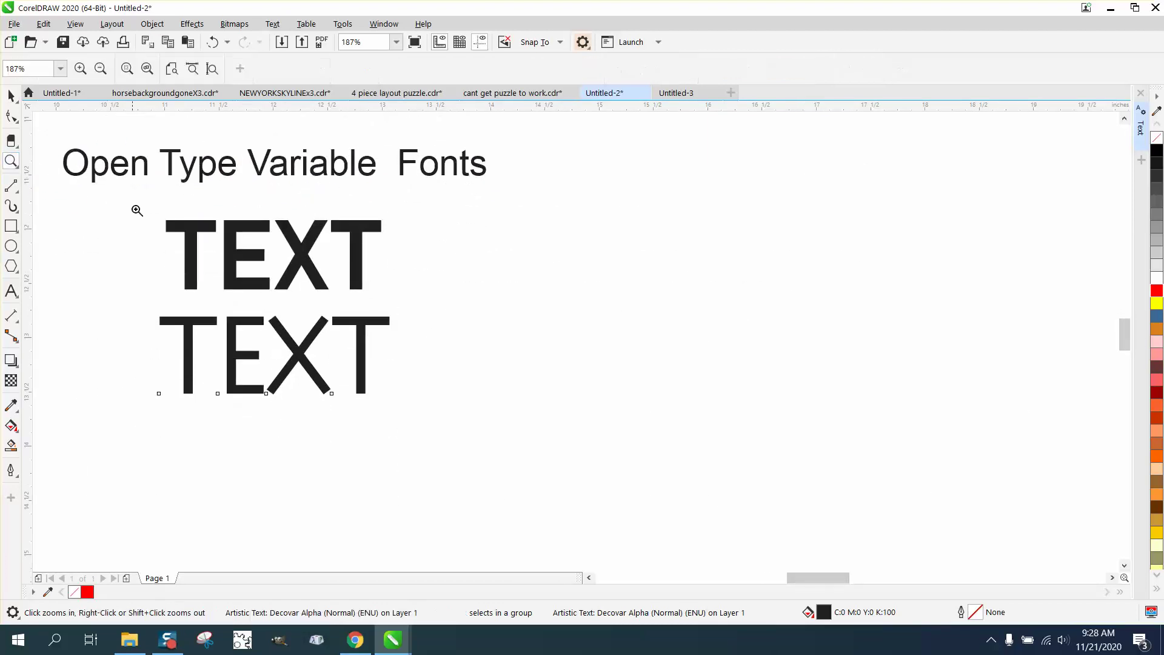
drag(143, 293, 419, 397)
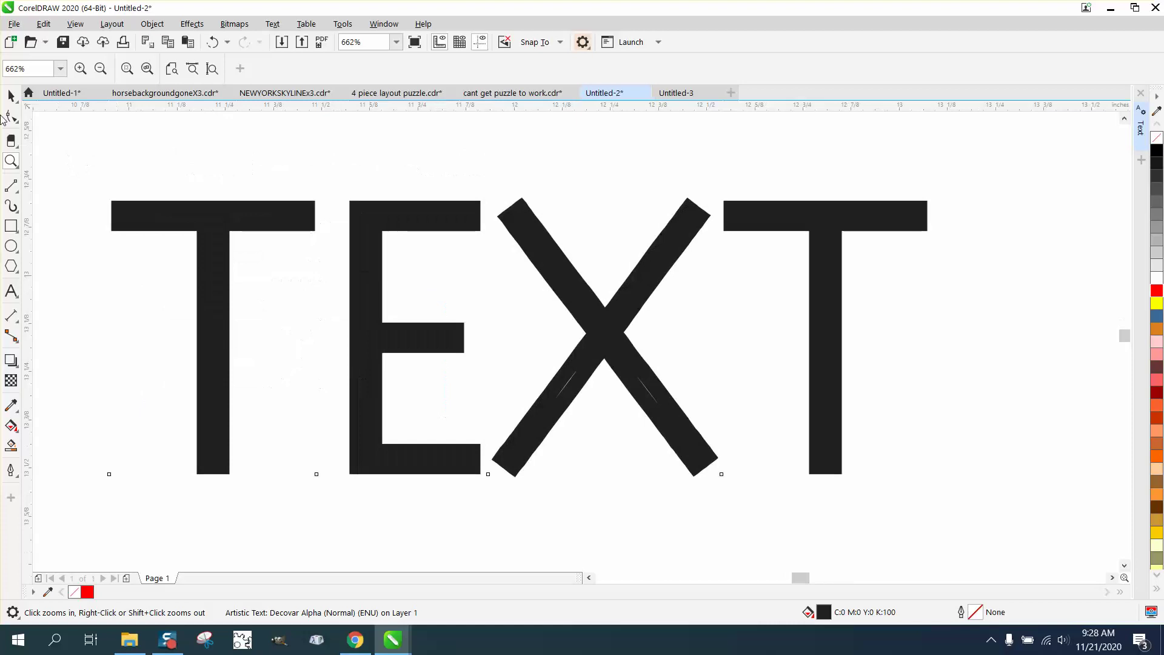
right_click(110, 124)
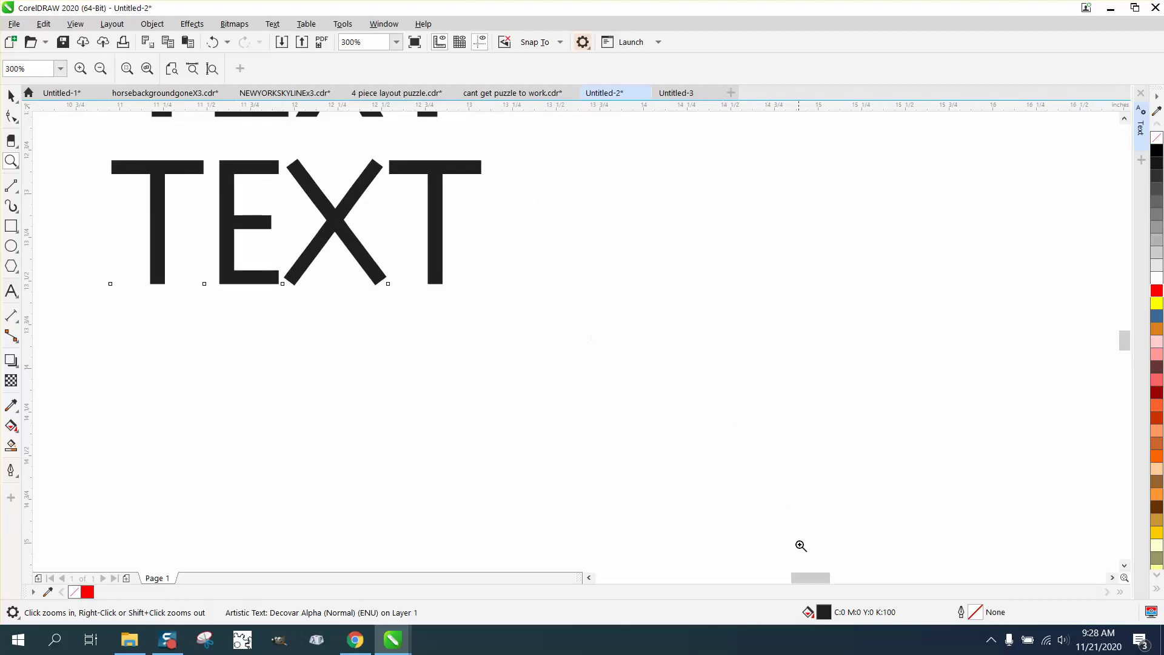
drag(810, 578, 813, 578)
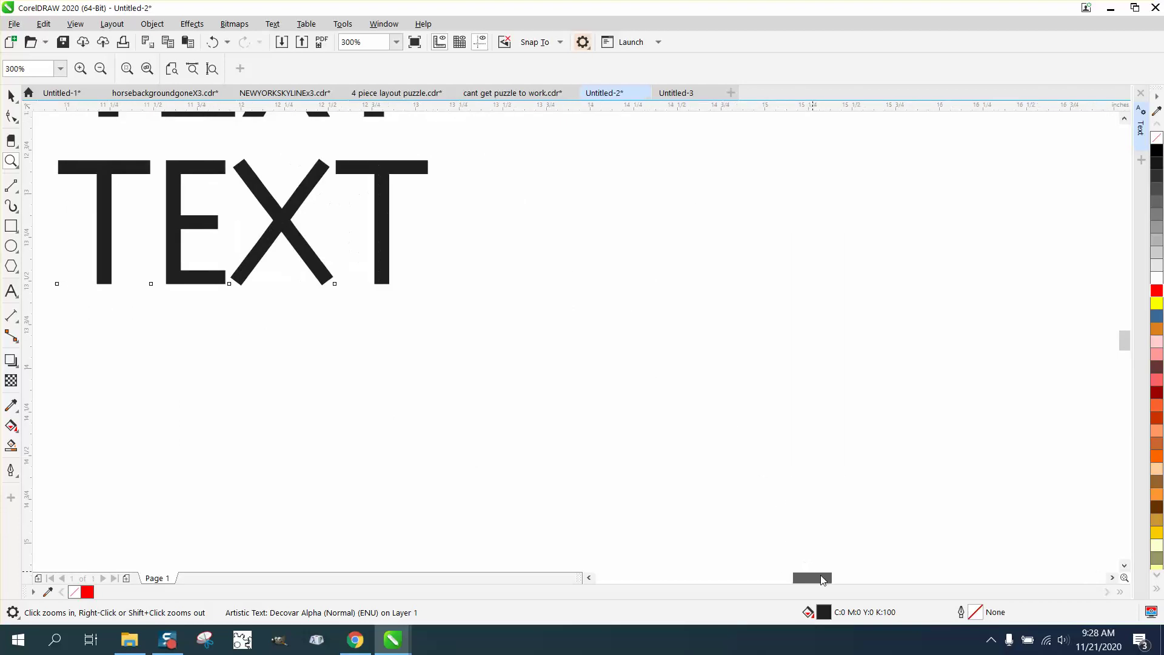
Show the Decovar Alpha TEXT's variable font axes, trying Inline and returning it to 0
click(11, 96)
click(362, 160)
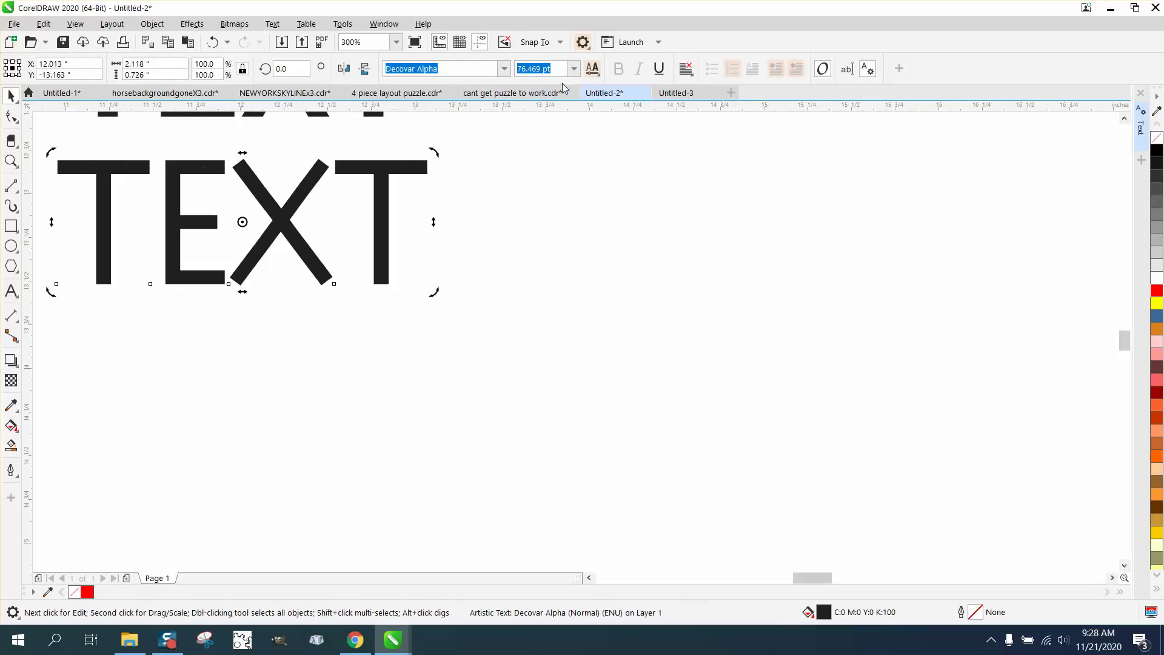
click(598, 70)
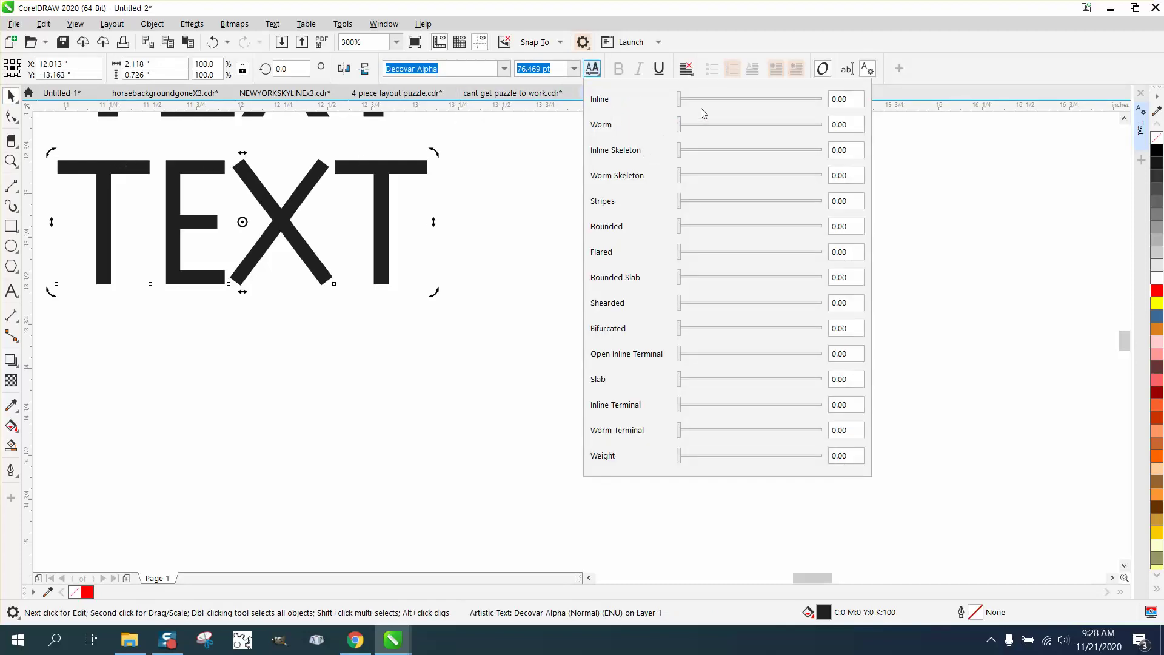
drag(679, 98, 780, 99)
drag(684, 100, 758, 256)
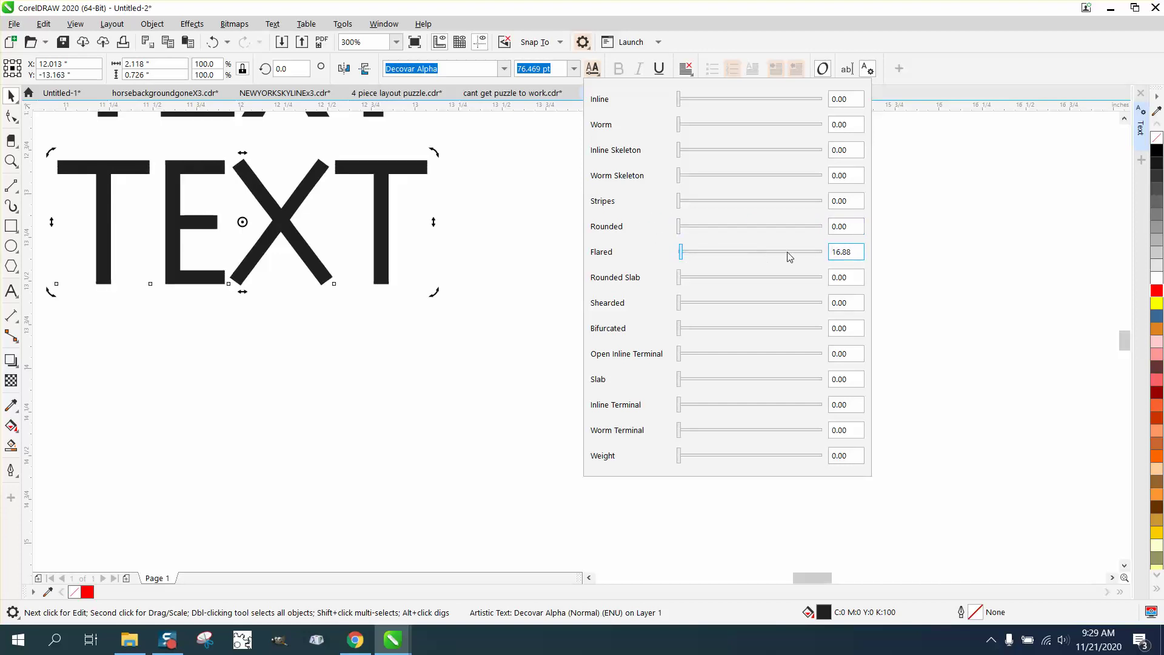
Test Flared, Open Inline Terminal and Weight, set Slab to 1000, then bring Chrome forward
drag(684, 254, 798, 251)
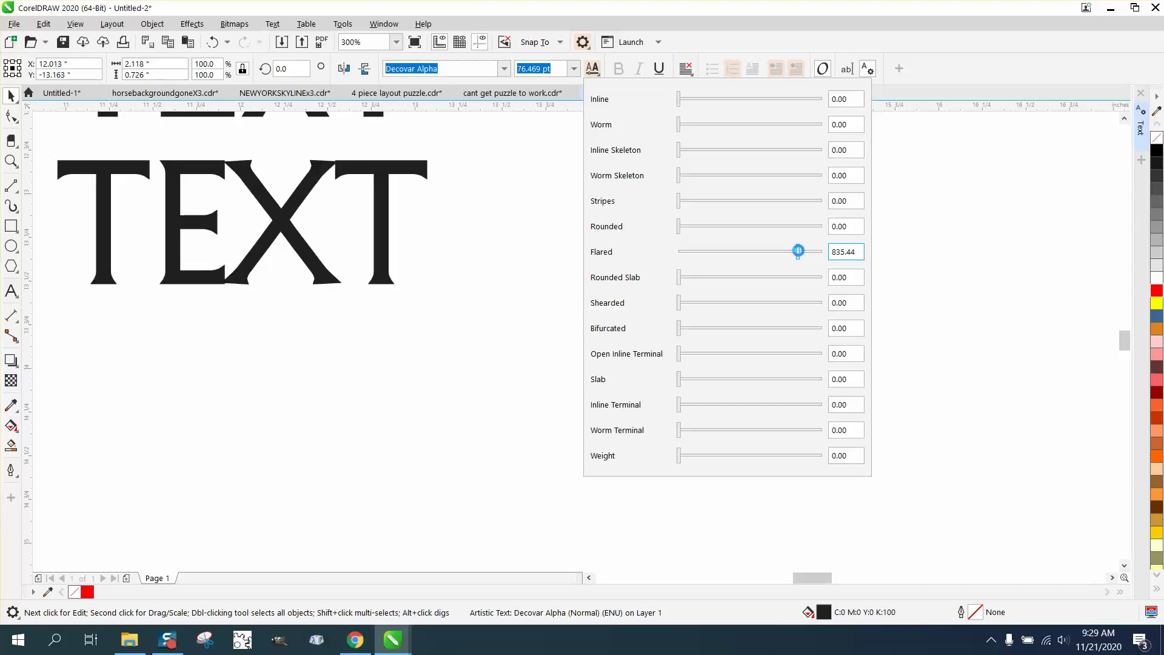
drag(798, 252, 657, 276)
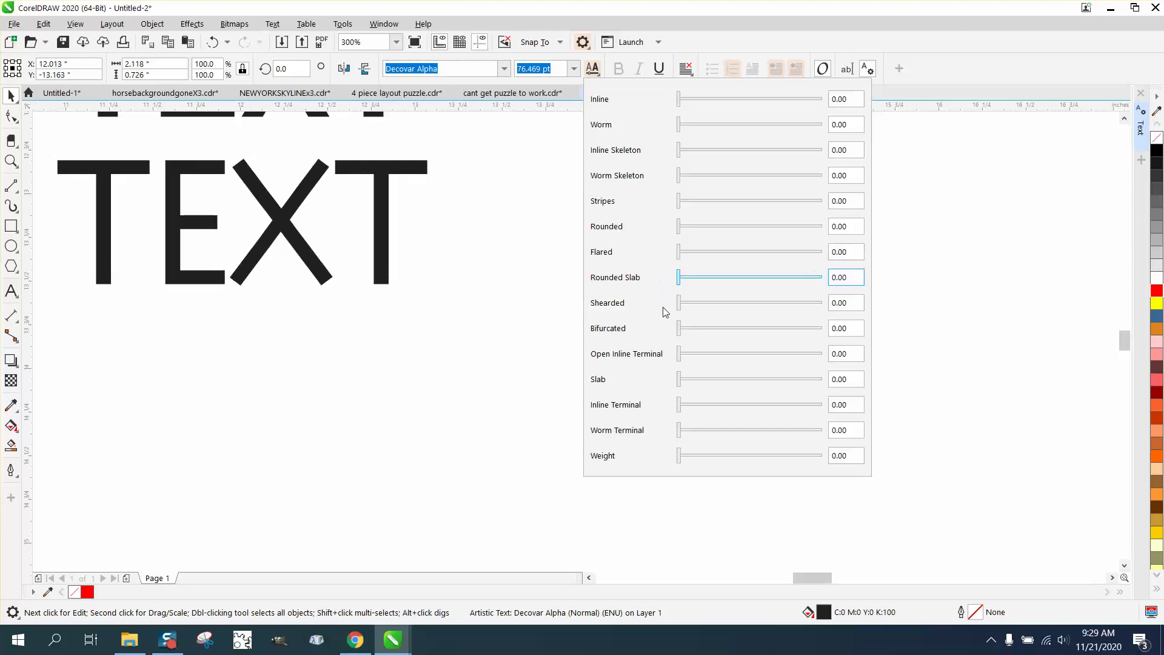
mouse_move(678, 354)
mouse_down()
mouse_move(784, 351)
mouse_move(678, 352)
mouse_up()
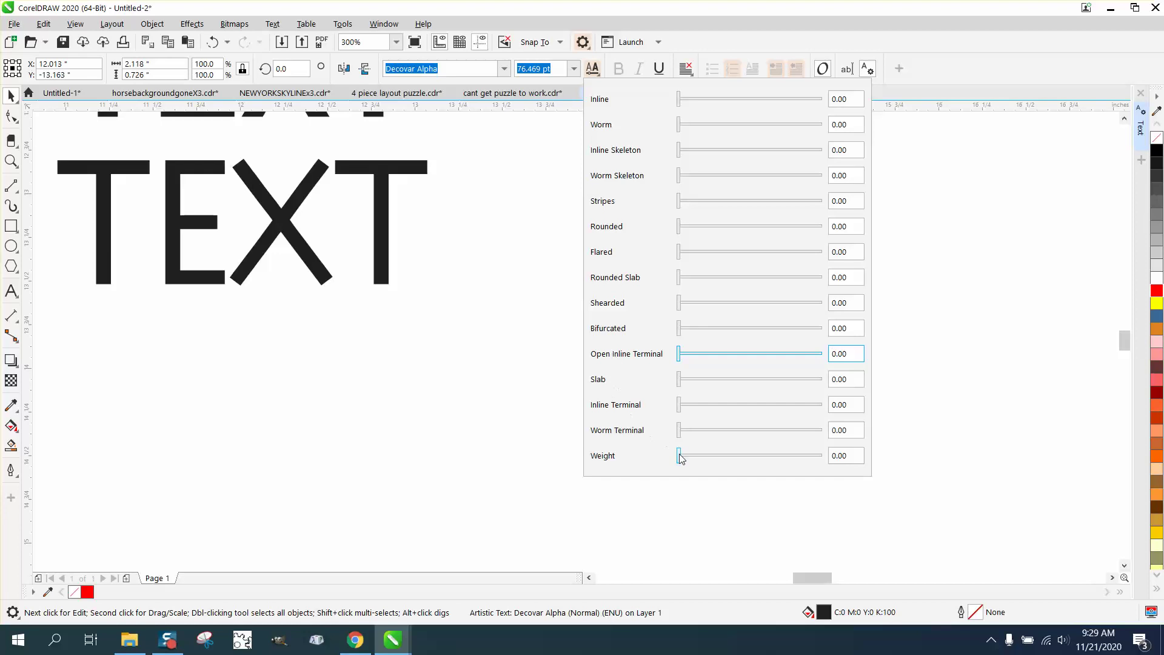
mouse_move(680, 459)
mouse_down()
mouse_move(777, 459)
mouse_move(676, 457)
mouse_up()
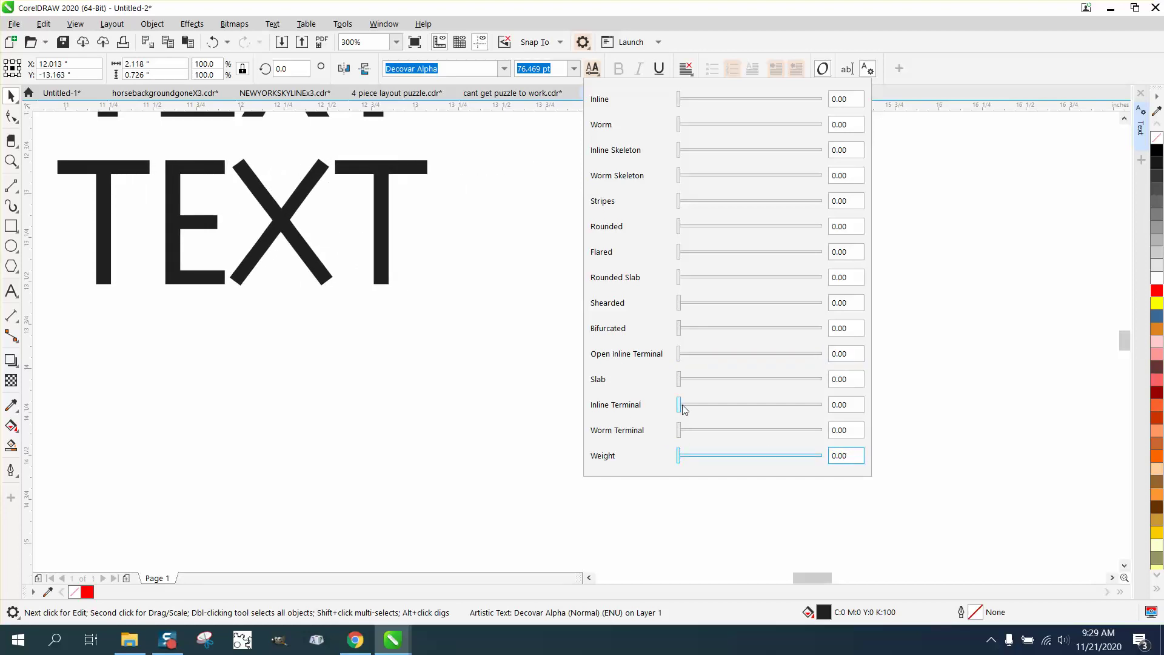
drag(681, 382, 833, 380)
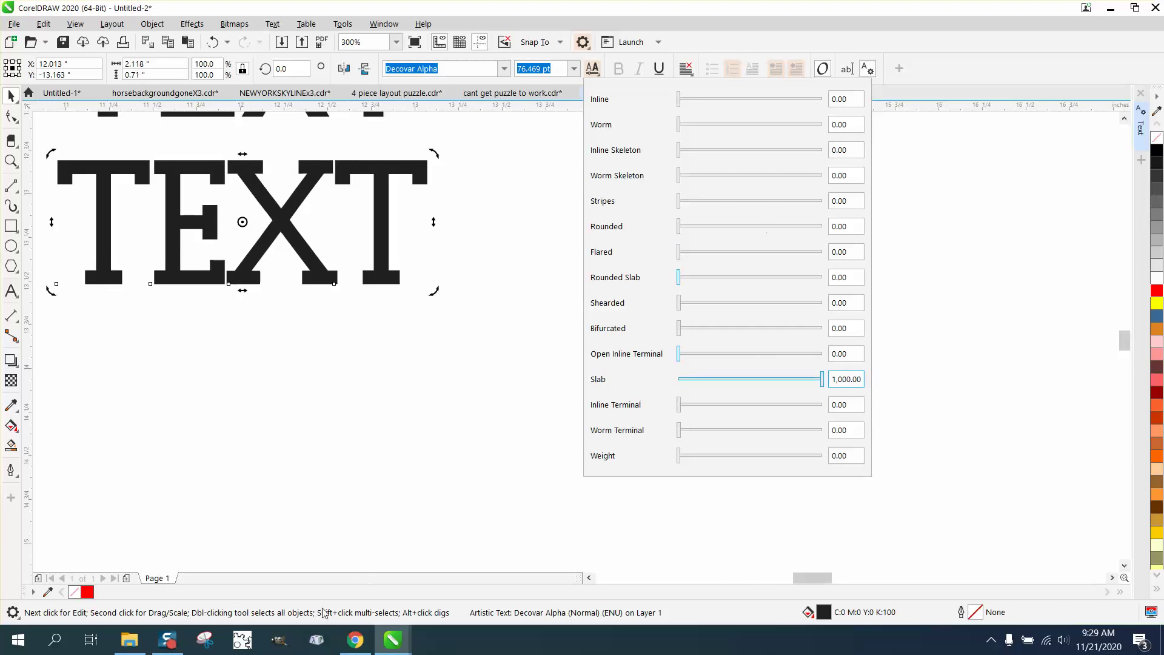
click(356, 640)
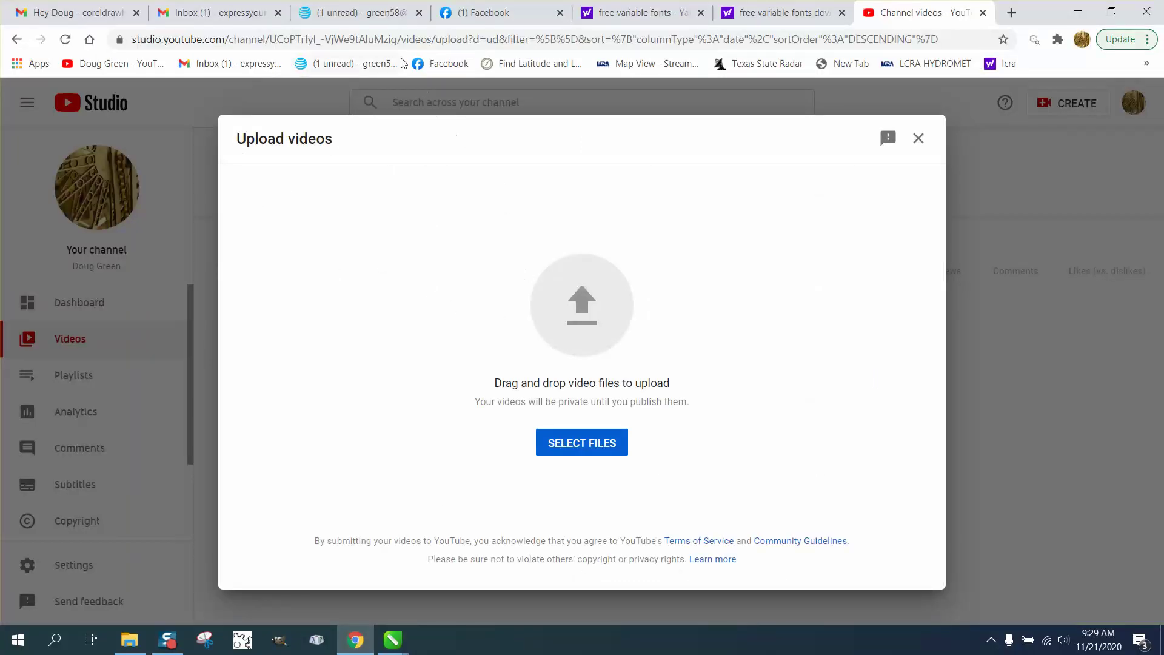
On the 'free variable fonts download' results tab, replace the search query with 'font pala'
click(607, 17)
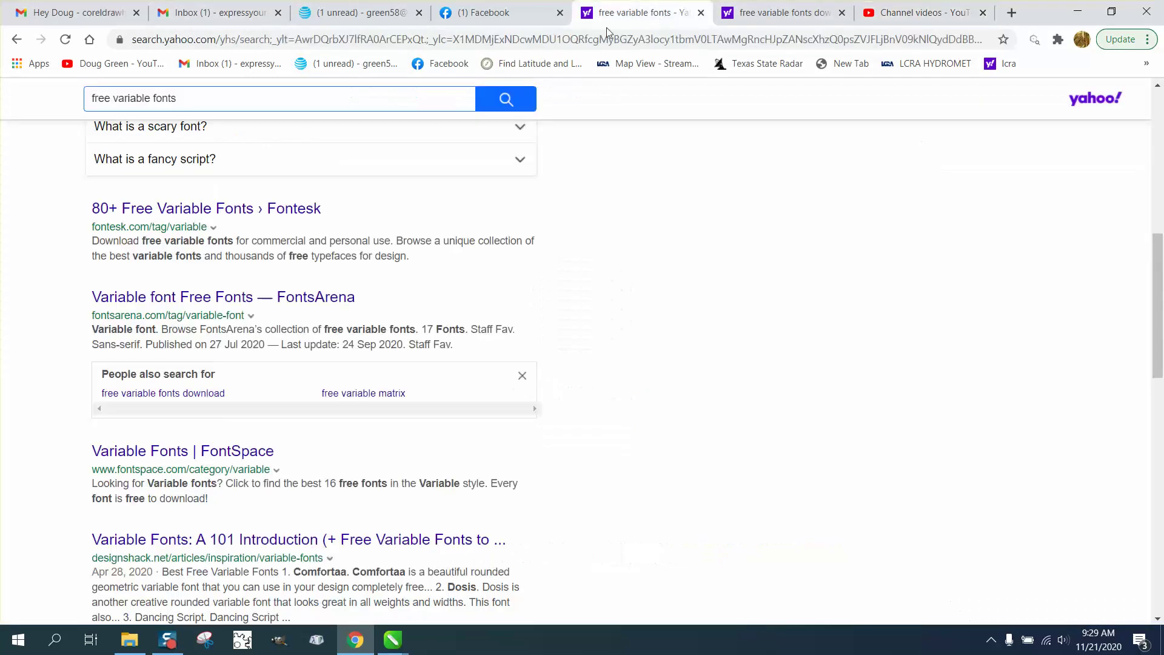
click(109, 100)
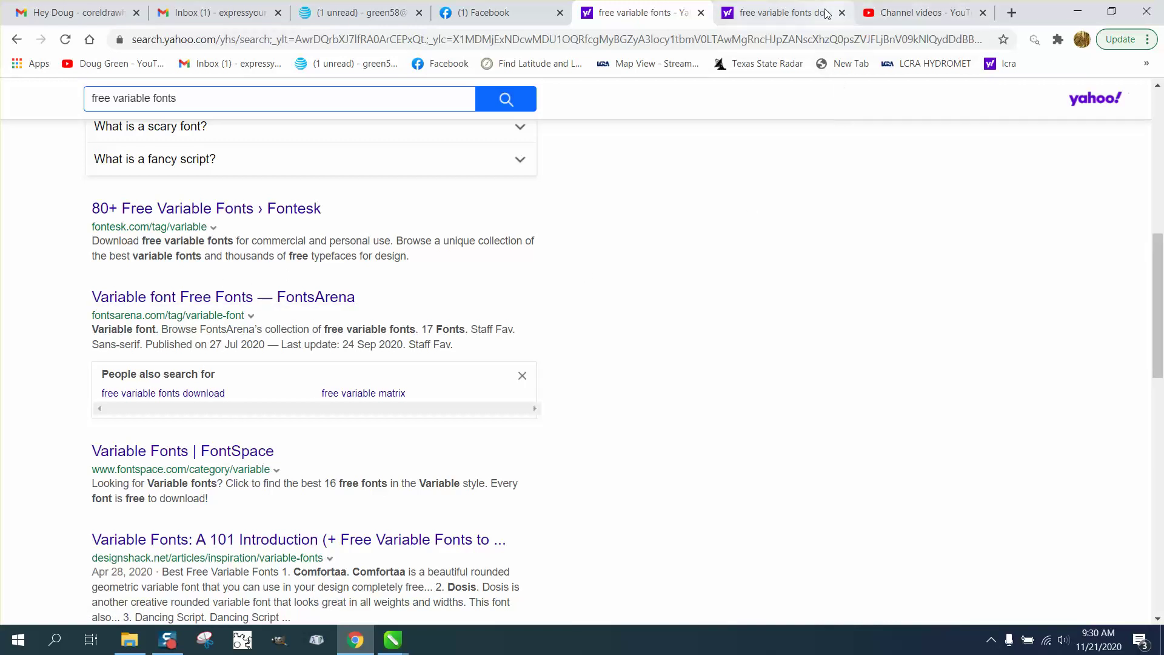
click(790, 13)
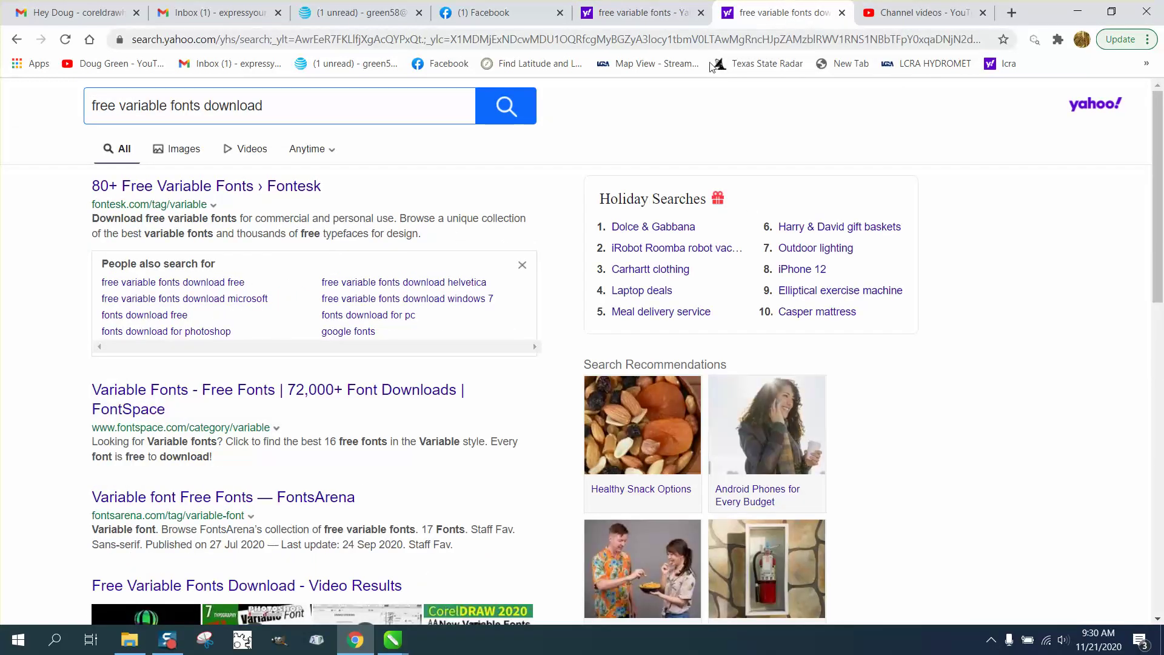
click(342, 112)
click(314, 99)
key(BackSpace)
key(BackSpace)
key(BackSpace)
key(BackSpace)
key(BackSpace)
key(BackSpace)
key(BackSpace)
key(BackSpace)
key(BackSpace)
key(BackSpace)
key(BackSpace)
key(BackSpace)
key(BackSpace)
key(BackSpace)
key(BackSpace)
key(BackSpace)
key(BackSpace)
key(BackSpace)
key(BackSpace)
key(BackSpace)
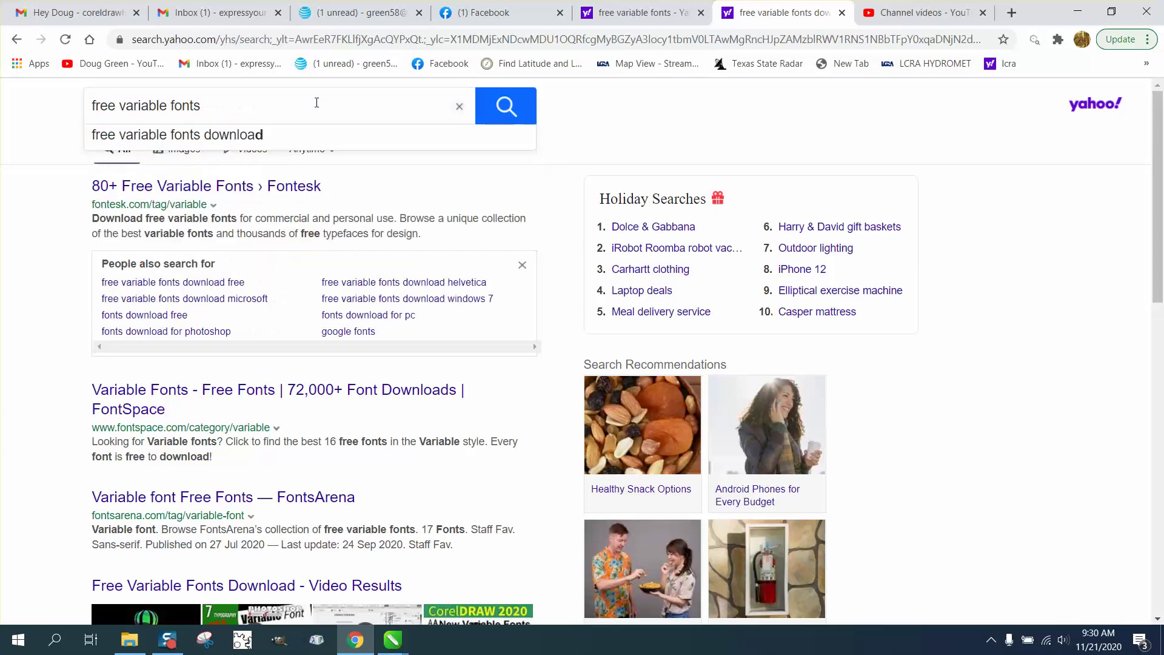
key(BackSpace)
text(fpnt)
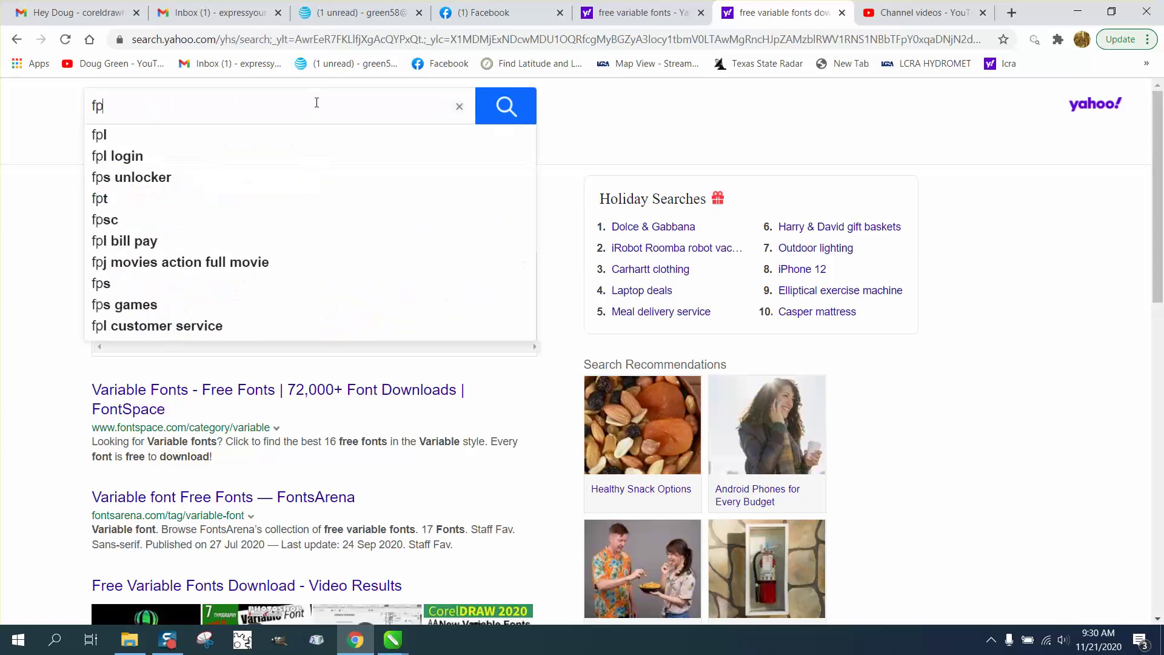
key(BackSpace)
key(BackSpace)
key(BackSpace)
text(o)
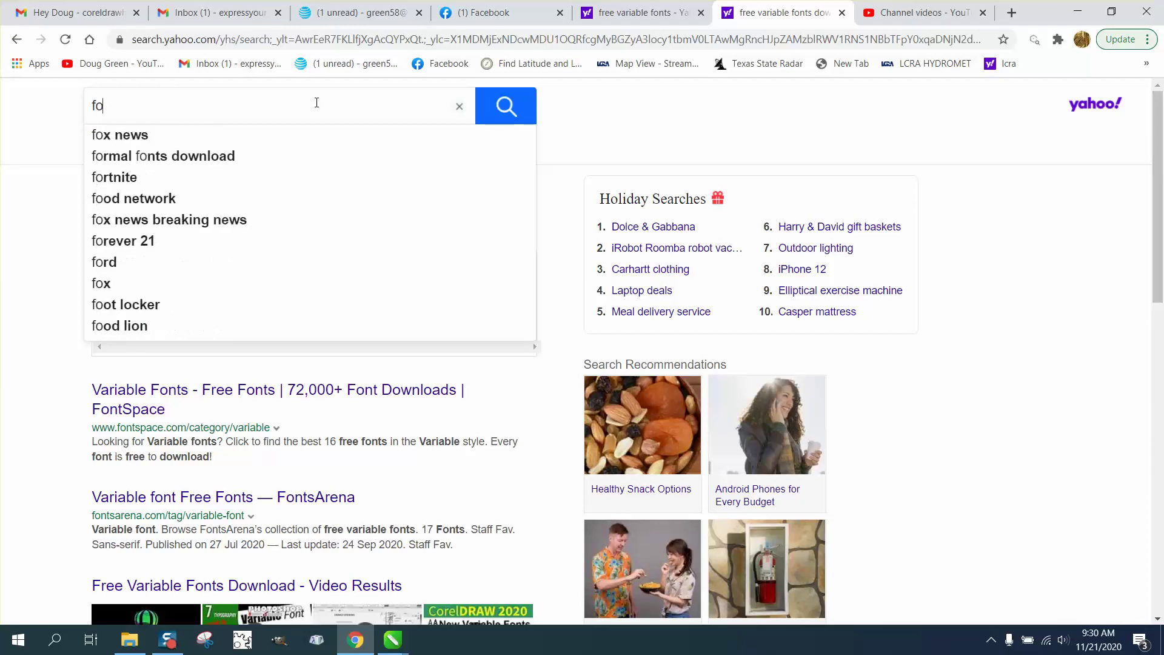
text(nt pala)
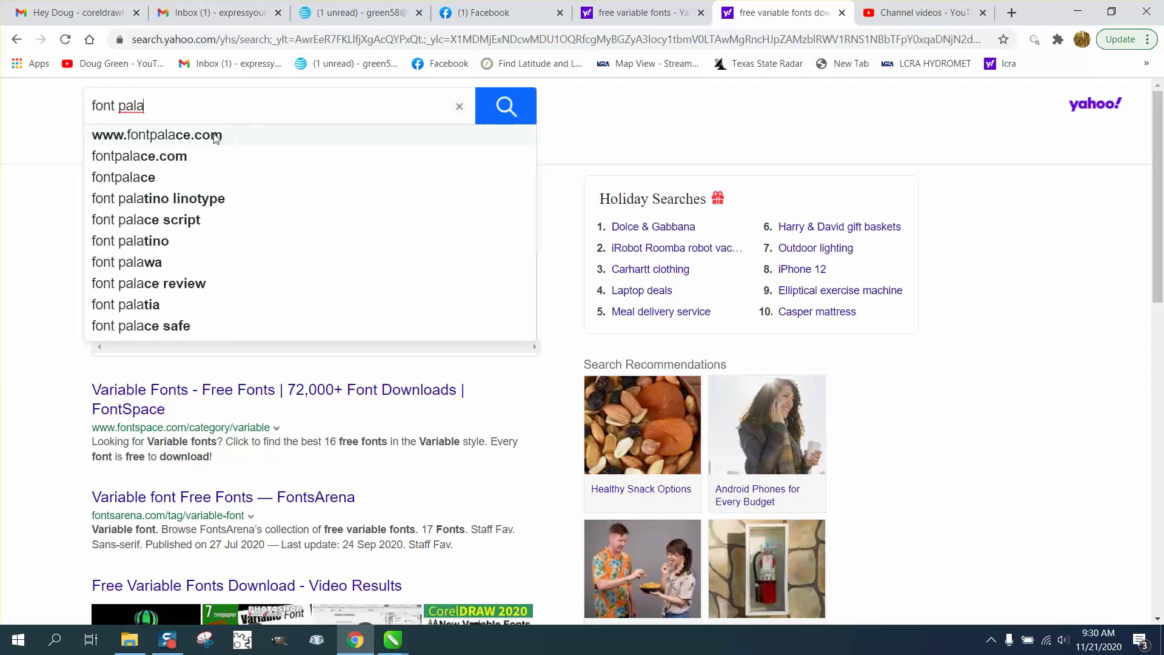
click(215, 135)
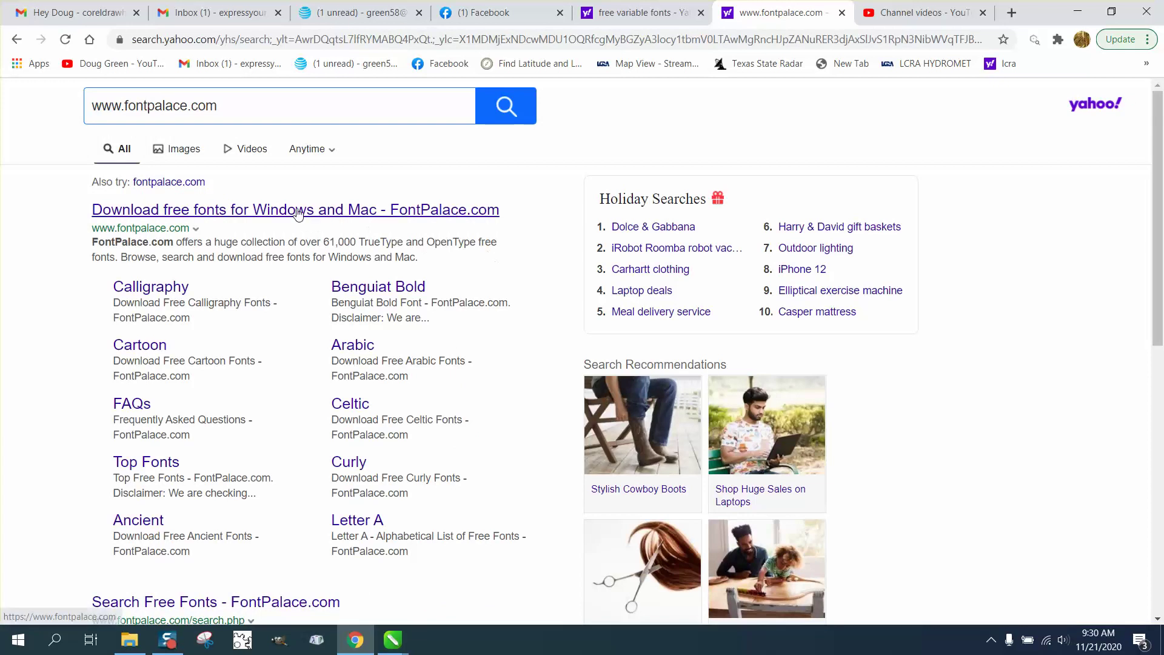
click(300, 213)
scroll(534, 215, down, 3)
scroll(533, 215, down, 3)
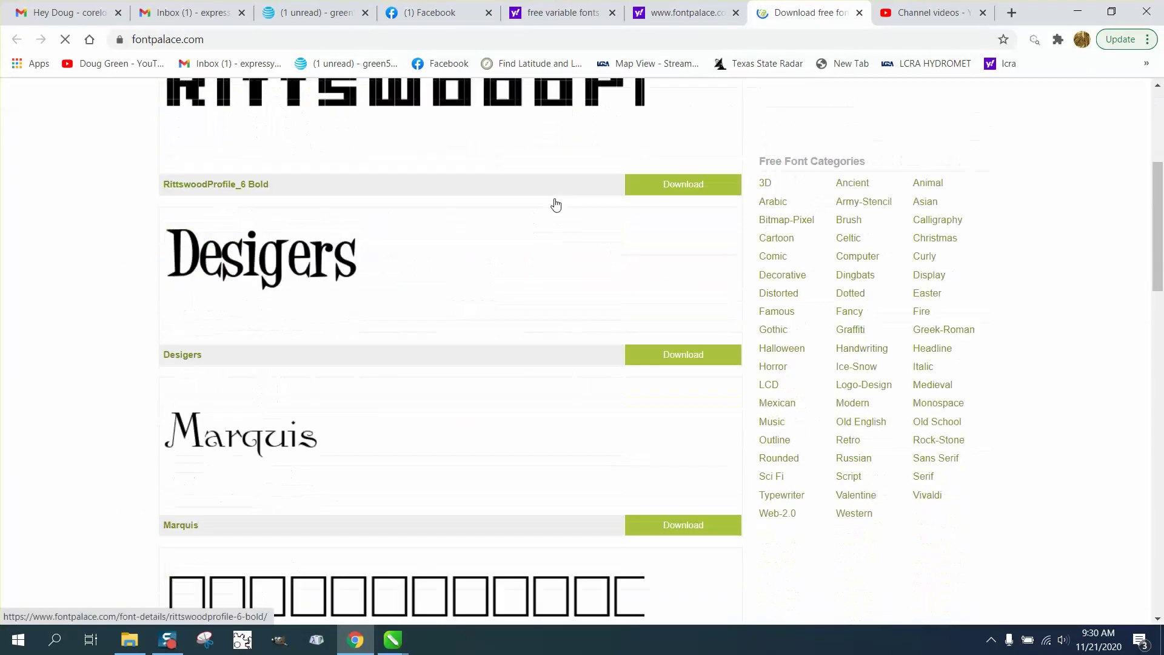
scroll(640, 213, down, 14)
scroll(639, 216, down, 10)
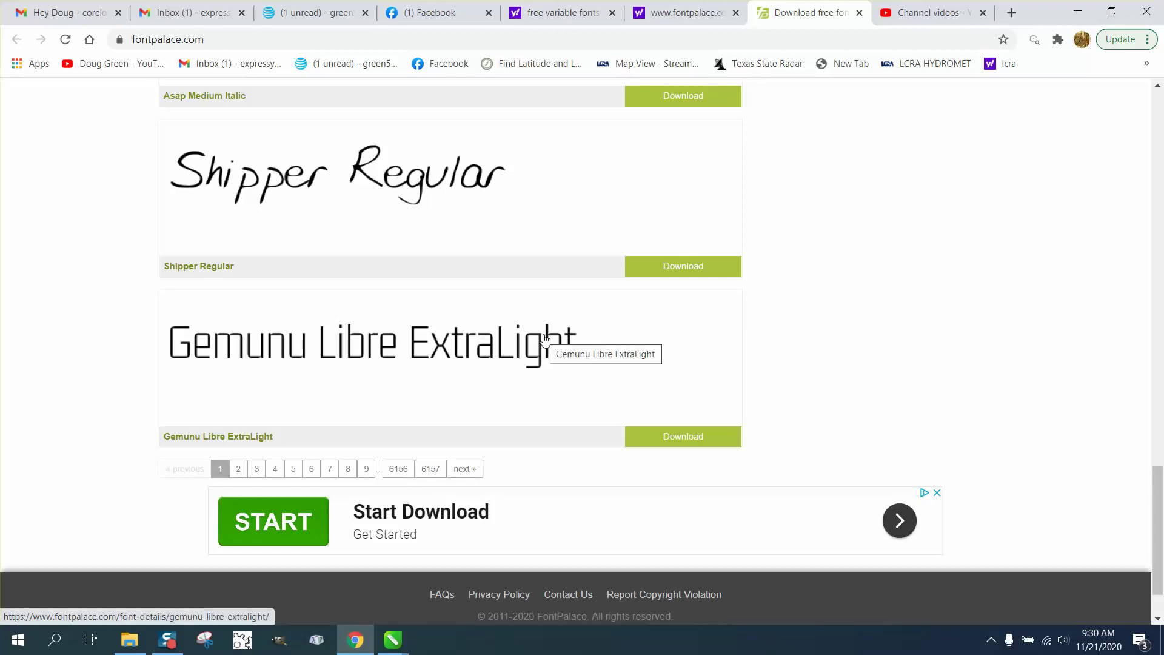
scroll(545, 340, up, 10)
scroll(545, 338, up, 10)
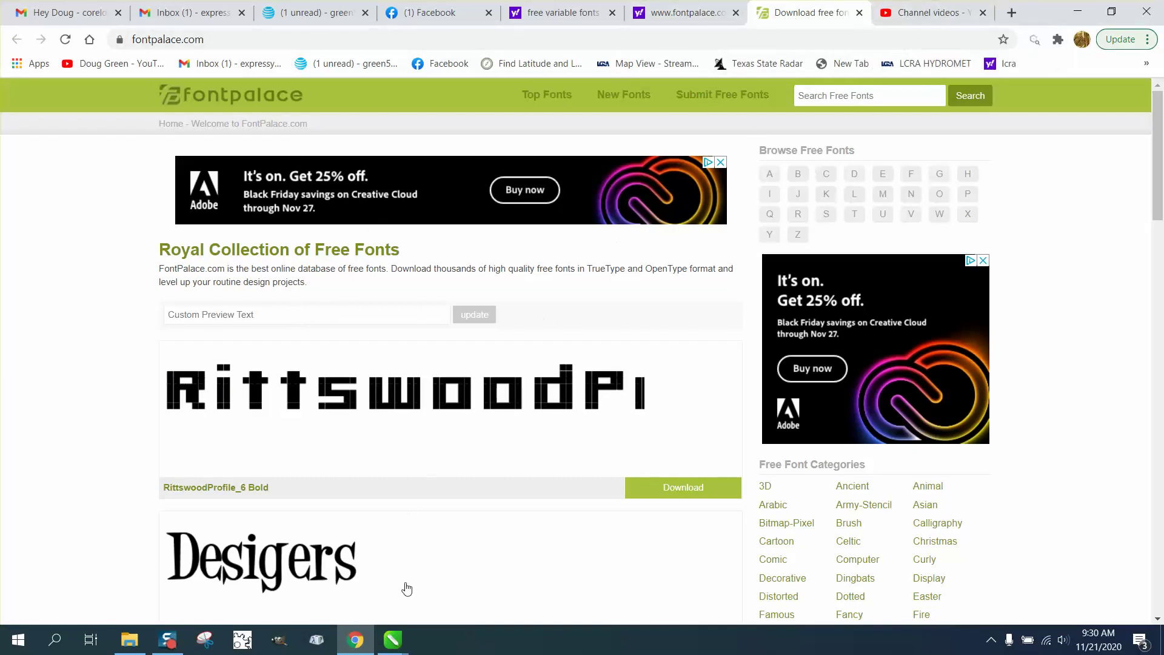
Return to the Untitled-2 drawing and zoom in on the title and font samples
mouse_move(391, 640)
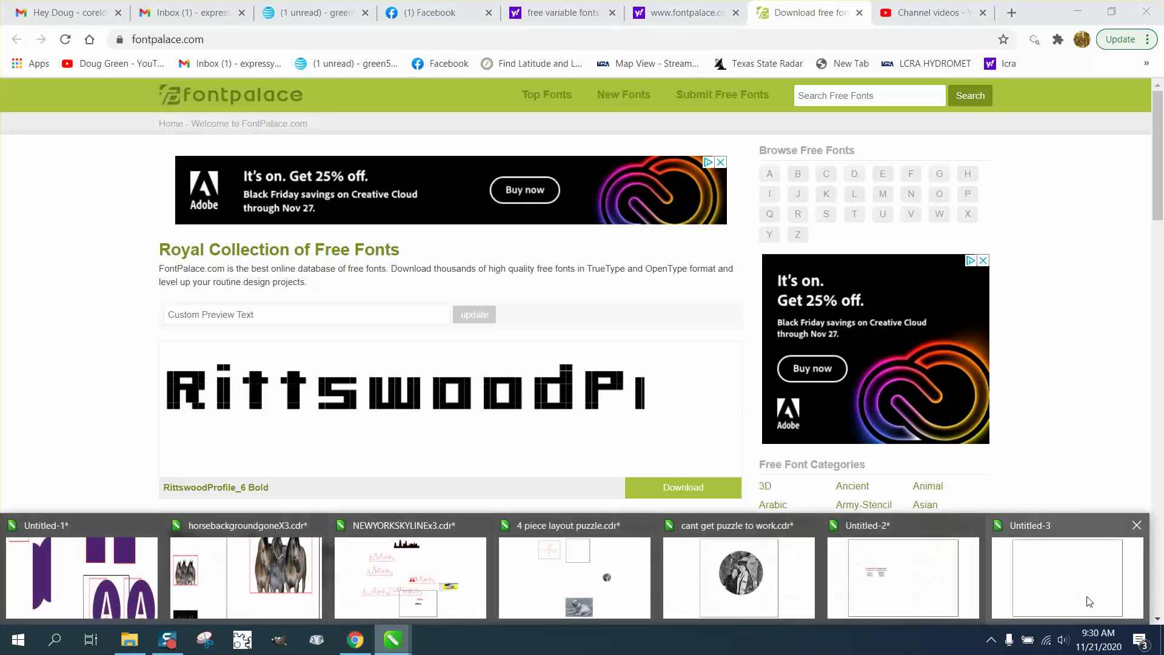
click(930, 599)
scroll(591, 313, down, 4)
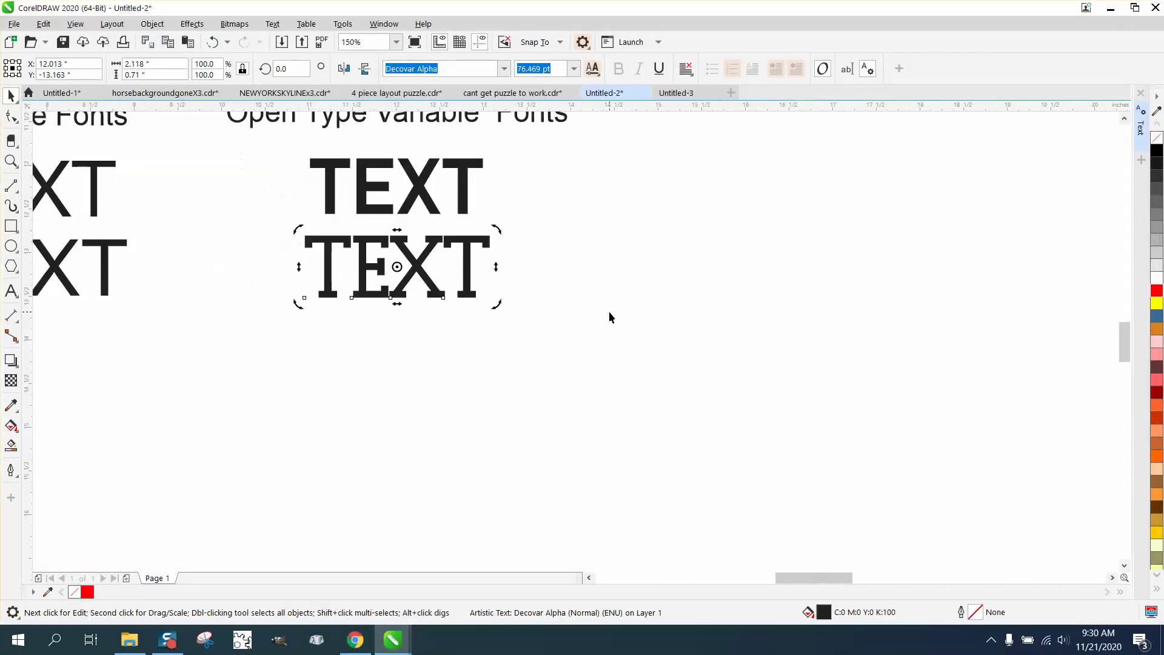
click(11, 160)
drag(233, 159, 705, 339)
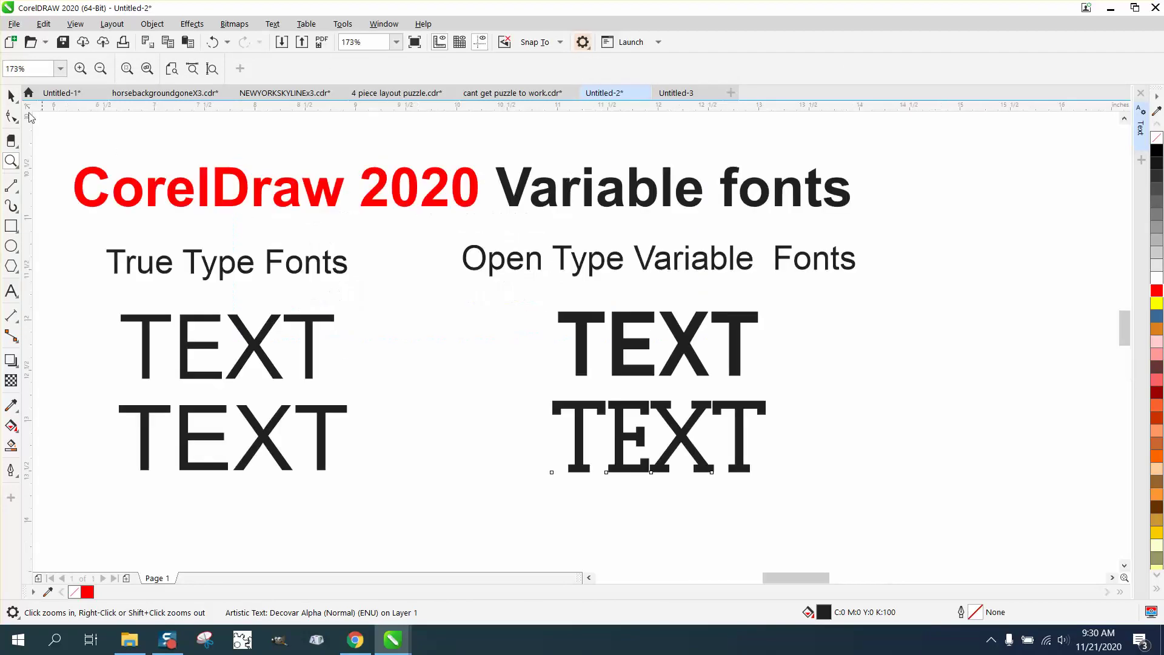
click(11, 96)
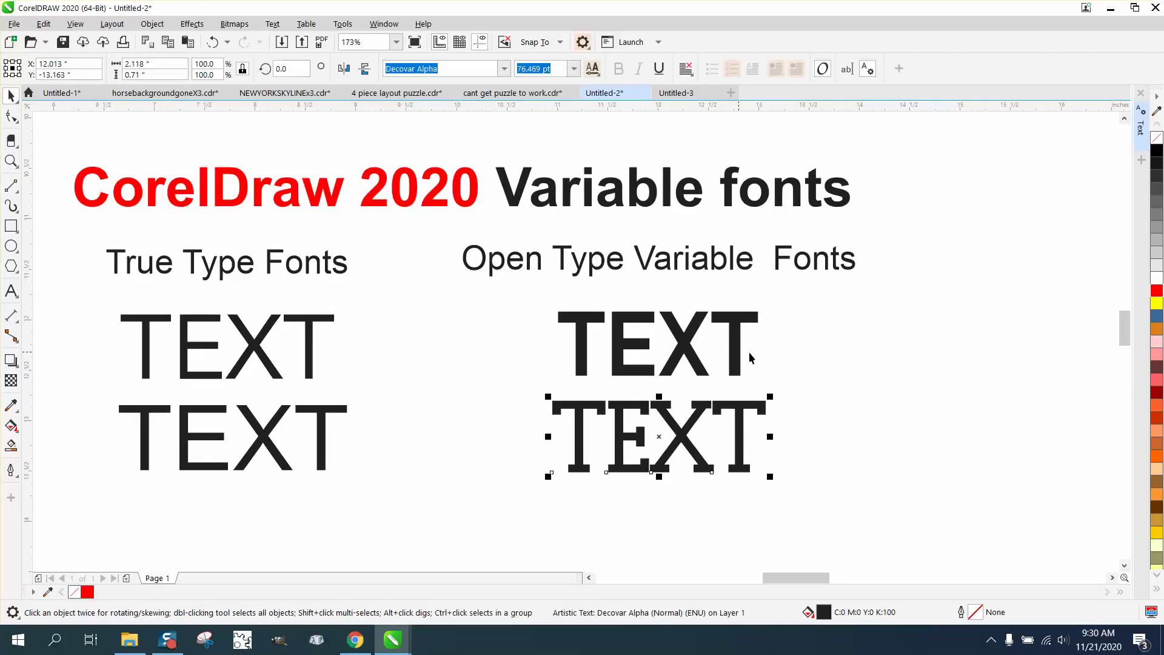
Open the Text docker via Window > Dockers > Text, showing Decovar Alpha at 76.469 pt
click(394, 25)
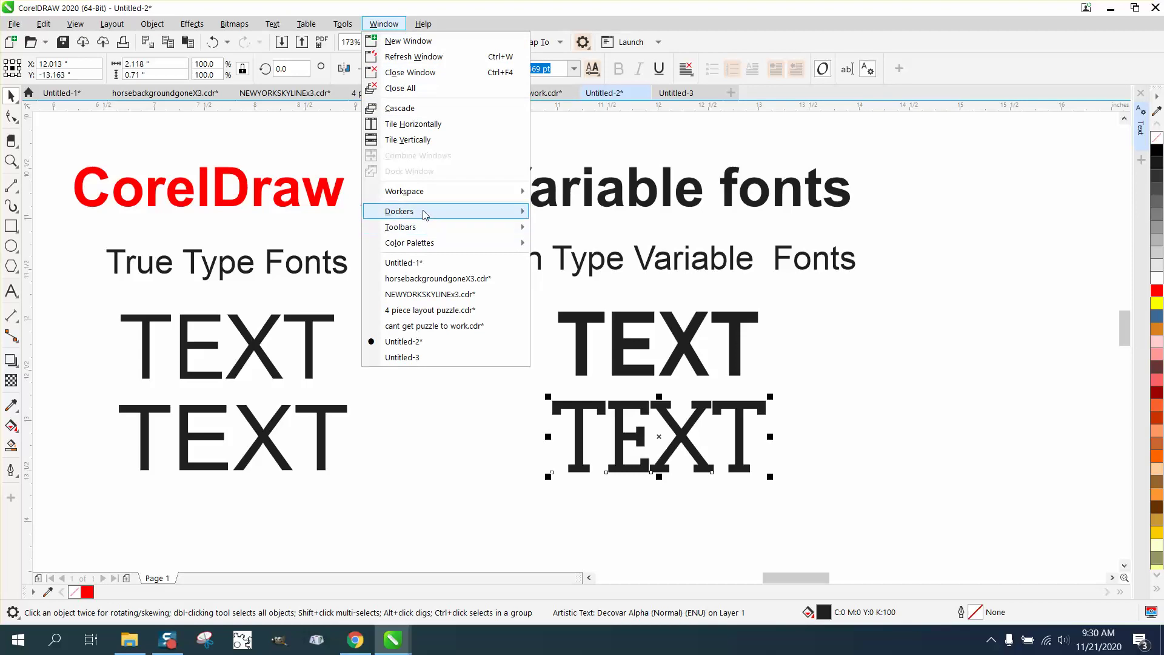
mouse_move(424, 213)
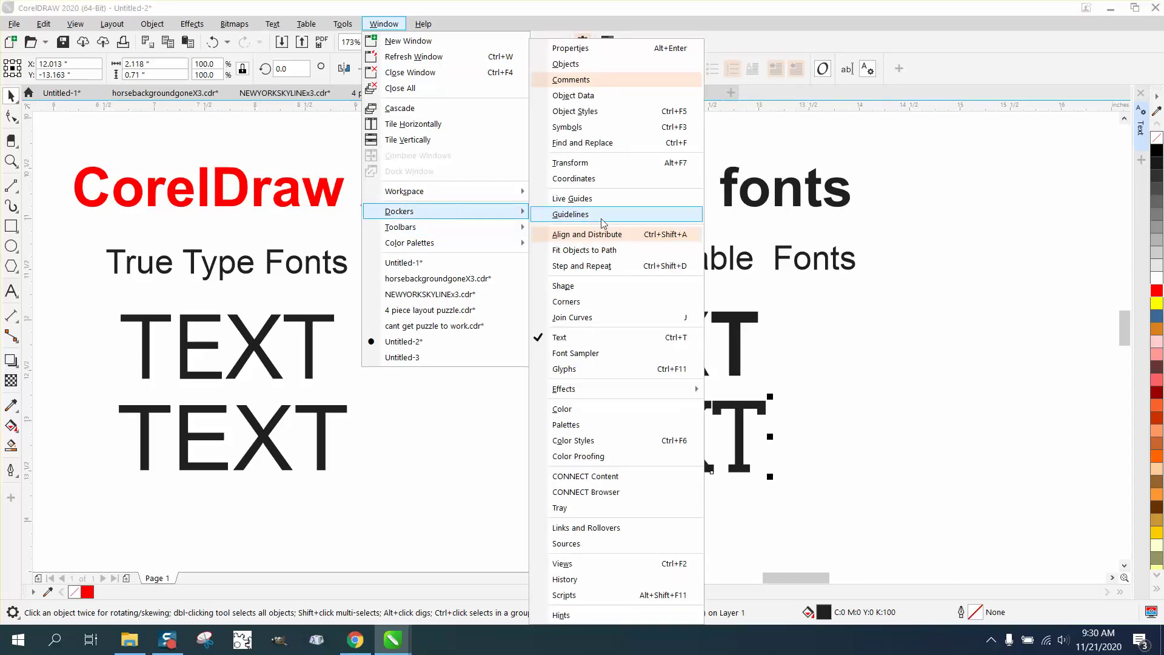
click(559, 338)
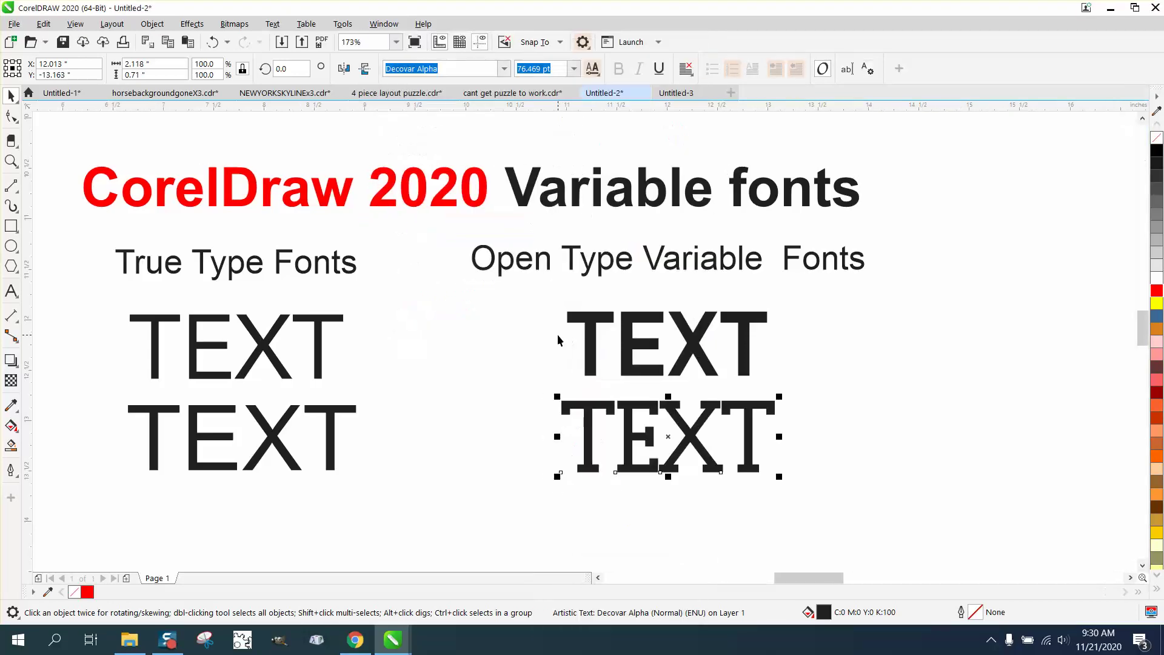
click(382, 26)
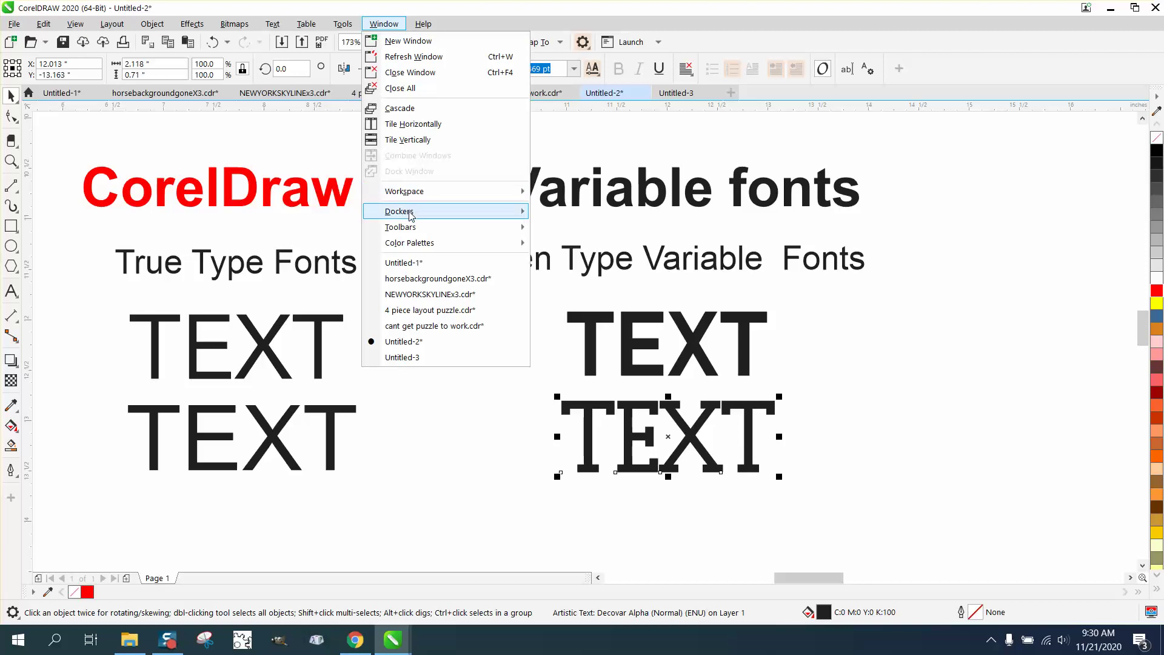
mouse_move(425, 211)
click(589, 339)
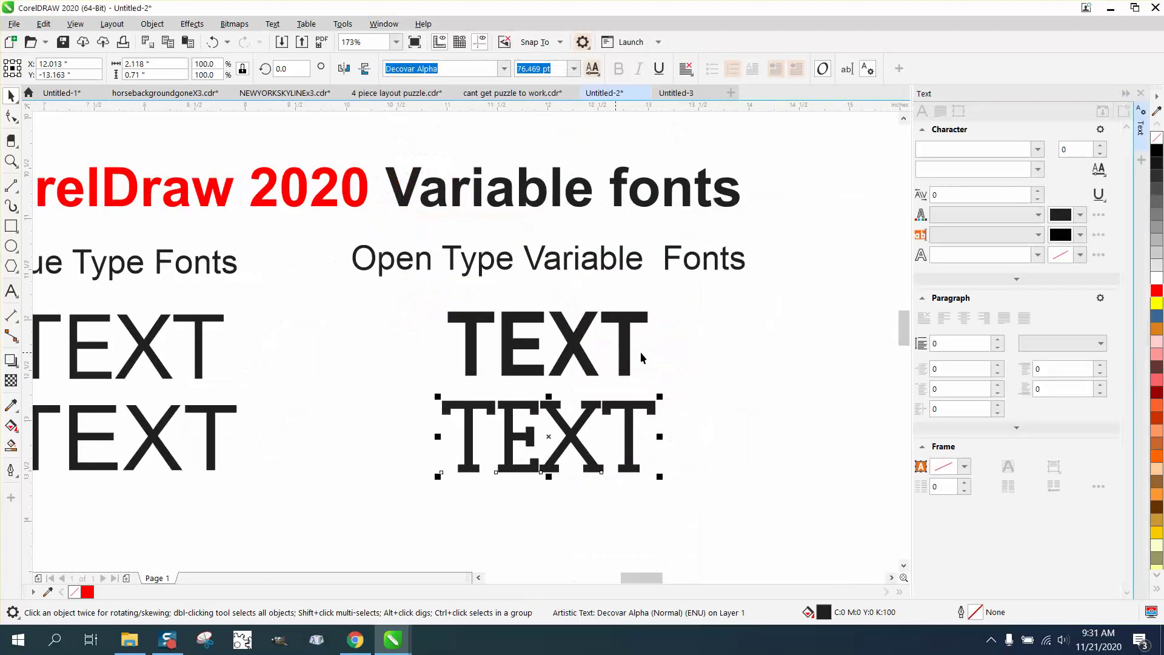
click(1099, 171)
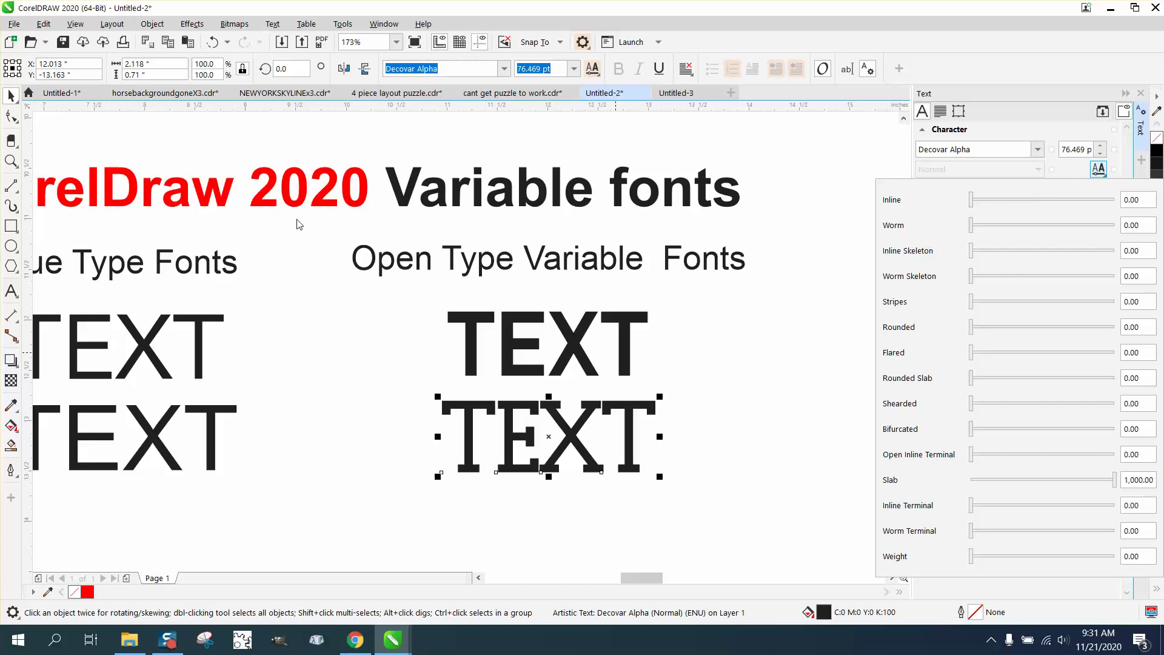
key(Escape)
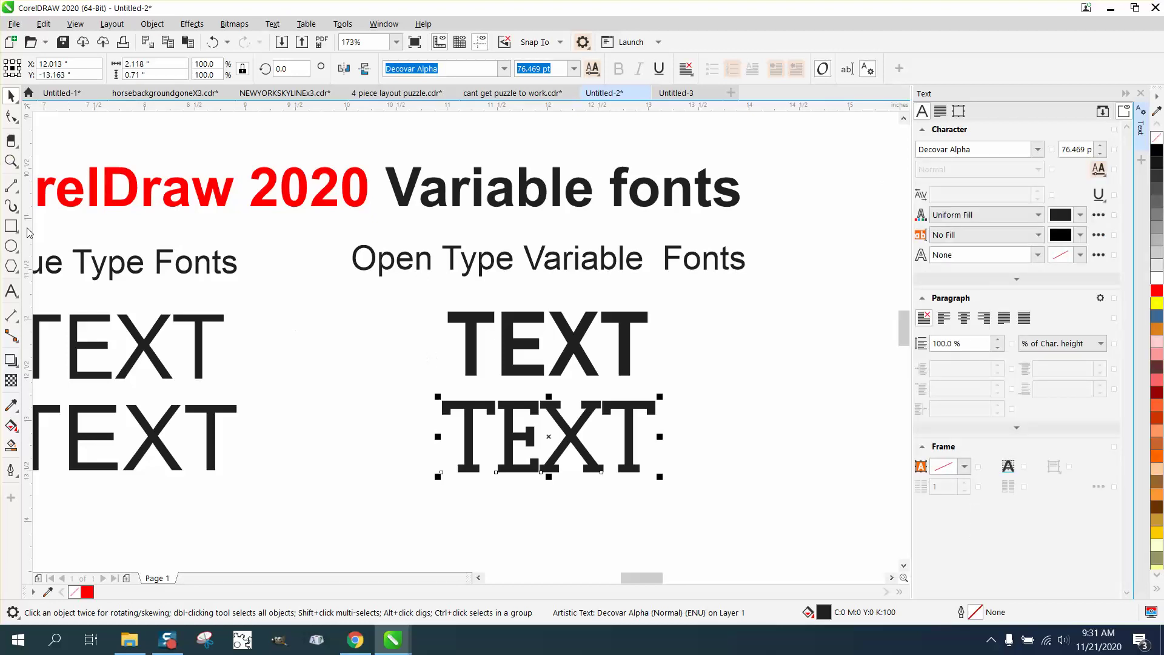
Zoom in on the lower Decovar Alpha TEXT and select it
click(11, 161)
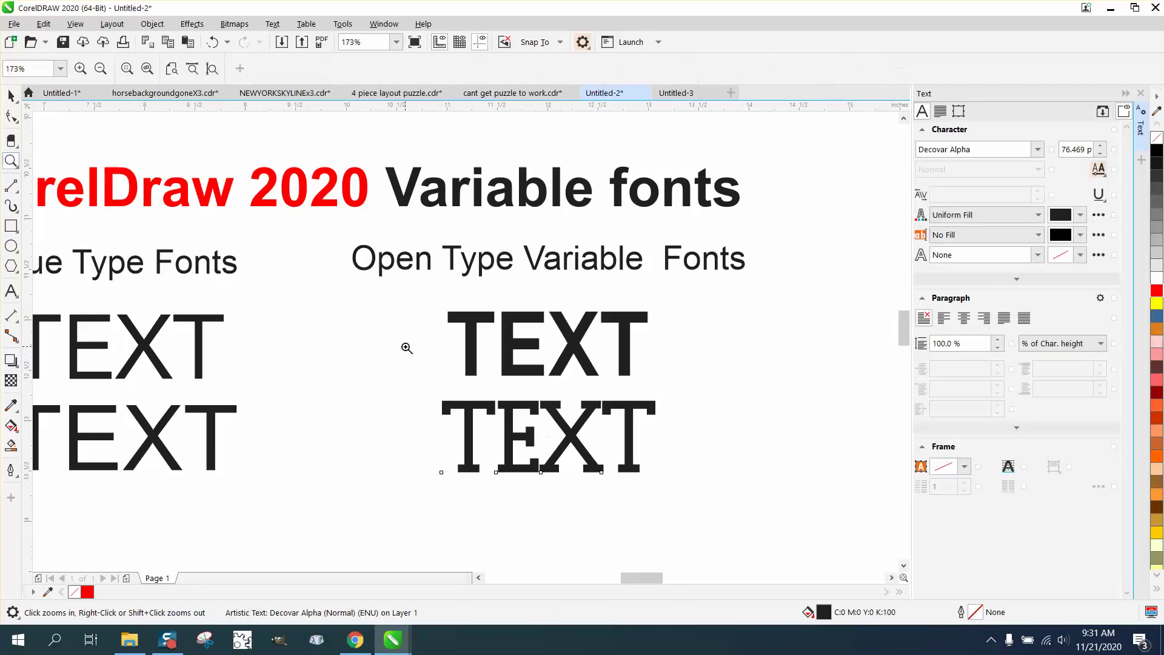
drag(729, 496, 730, 495)
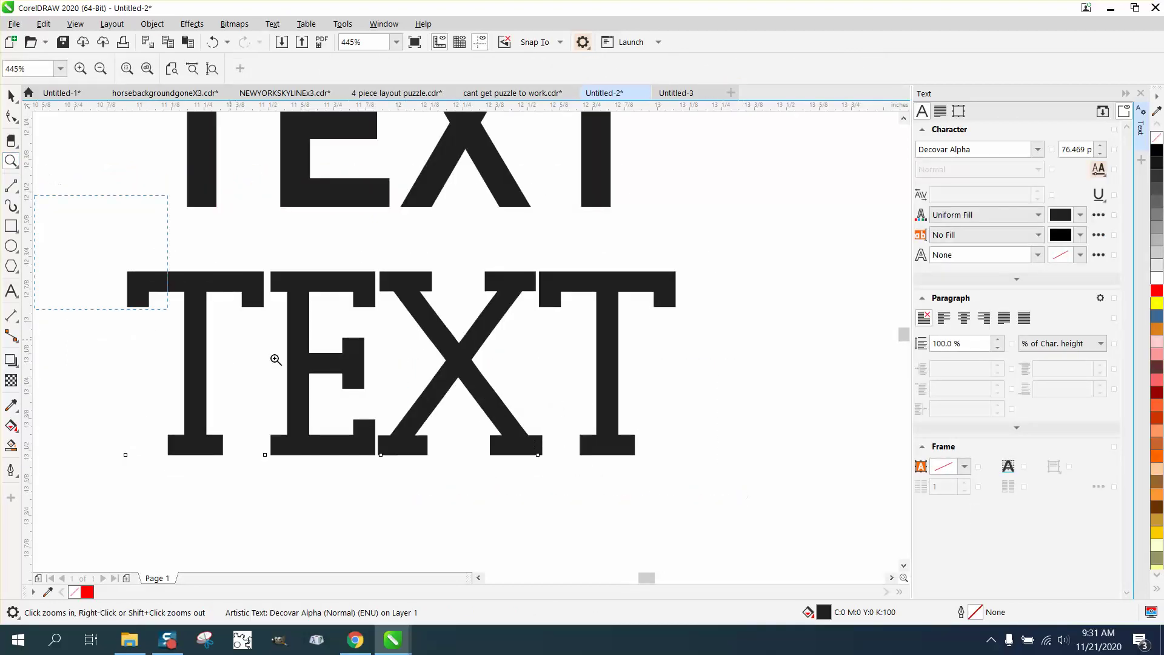
drag(276, 359, 741, 496)
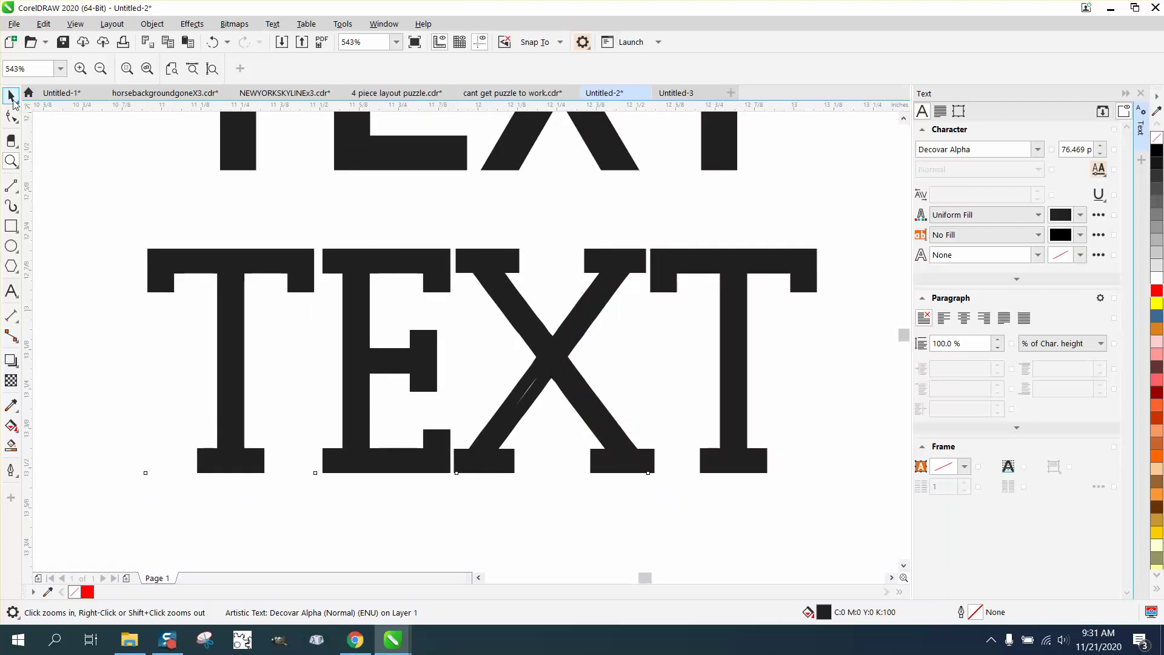
click(11, 95)
Open the variable font sliders, preview Inline and reset it to 0, then try Stripes
click(1099, 170)
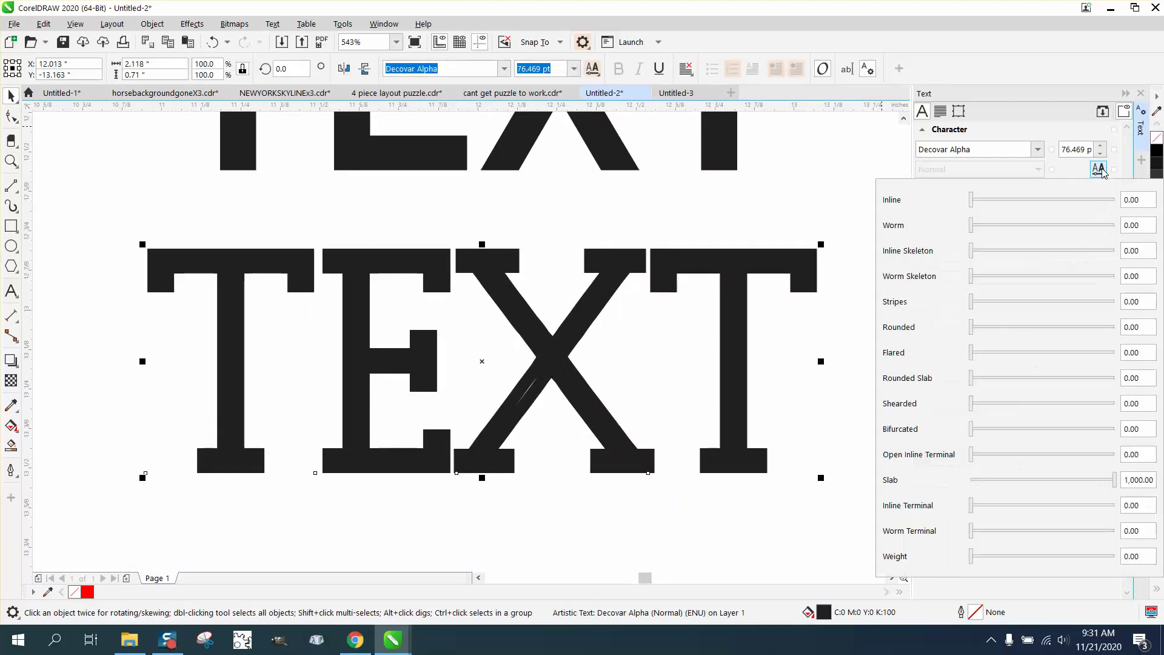
drag(973, 200, 1105, 200)
drag(990, 204, 928, 231)
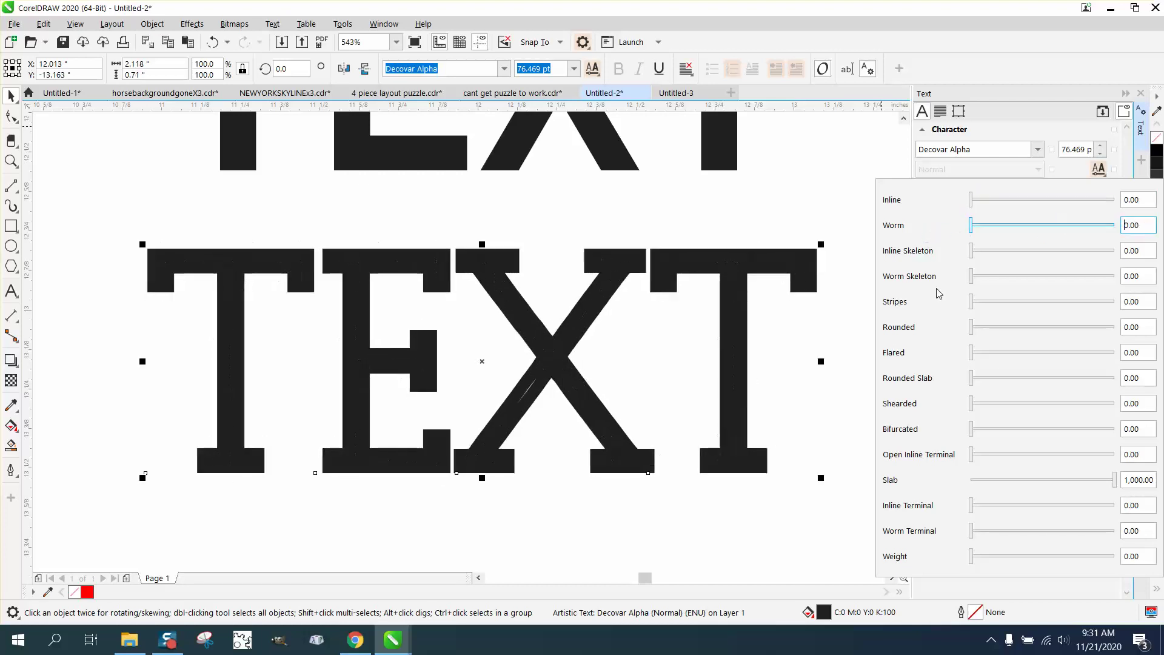
mouse_move(972, 302)
mouse_down()
mouse_move(1056, 302)
mouse_move(952, 301)
mouse_up()
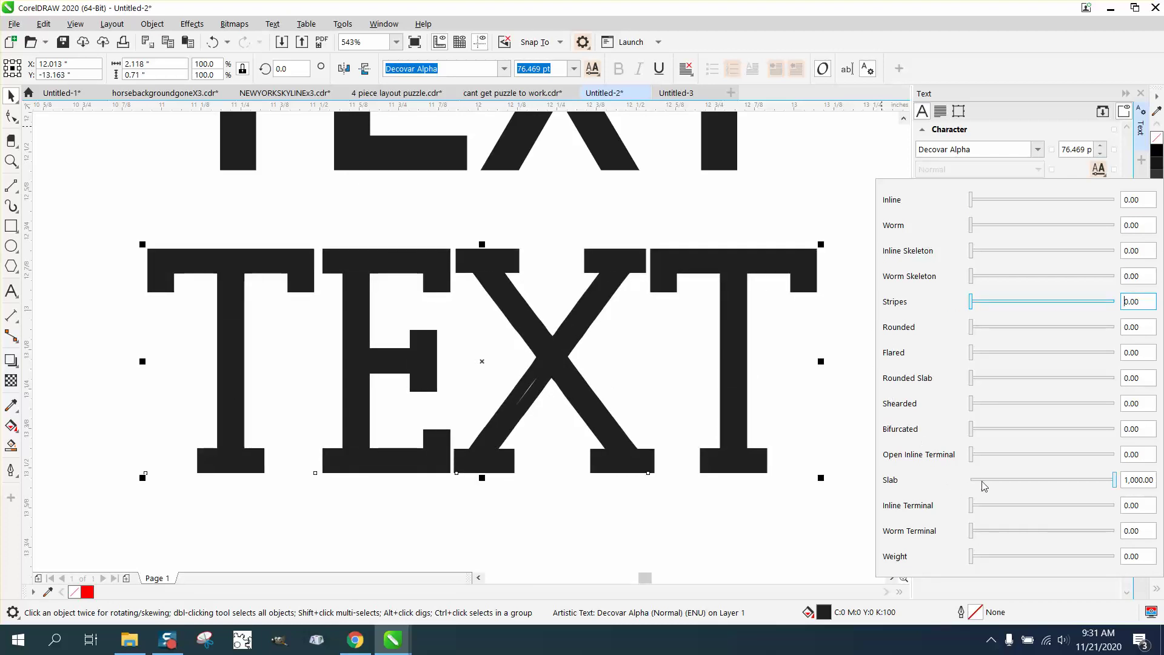
Set Slab to 0 and Bifurcated to 223.63 on the Decovar Alpha TEXT, then zoom out and deselect
drag(1114, 480, 969, 479)
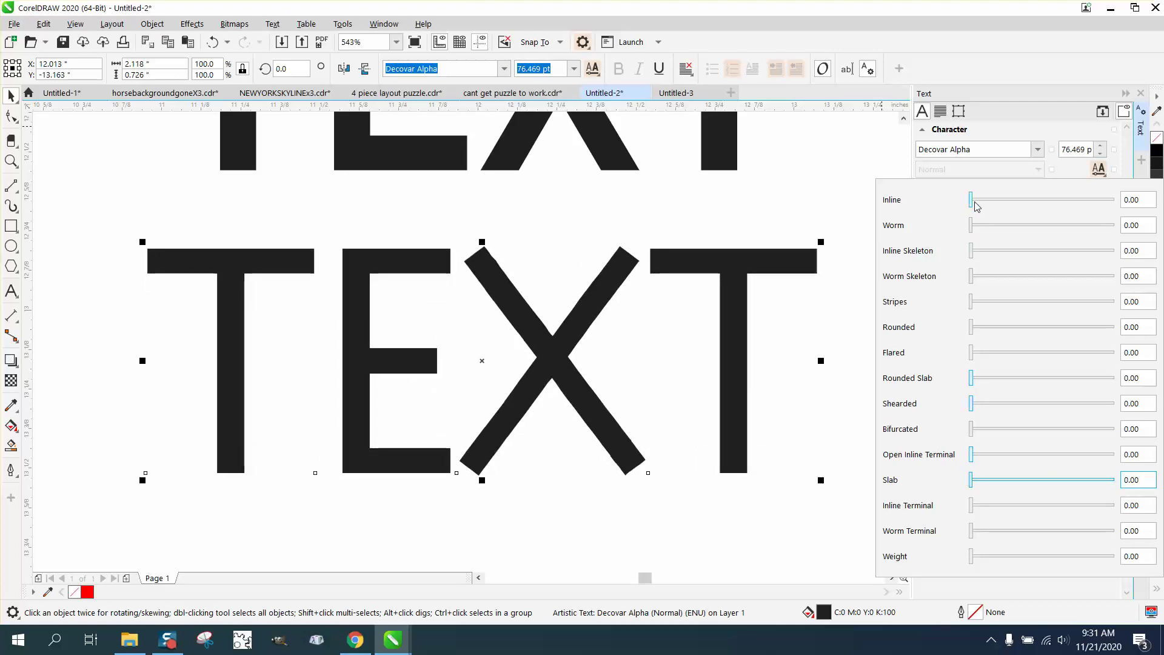
mouse_move(974, 201)
mouse_down()
mouse_move(1092, 201)
mouse_move(905, 199)
mouse_up()
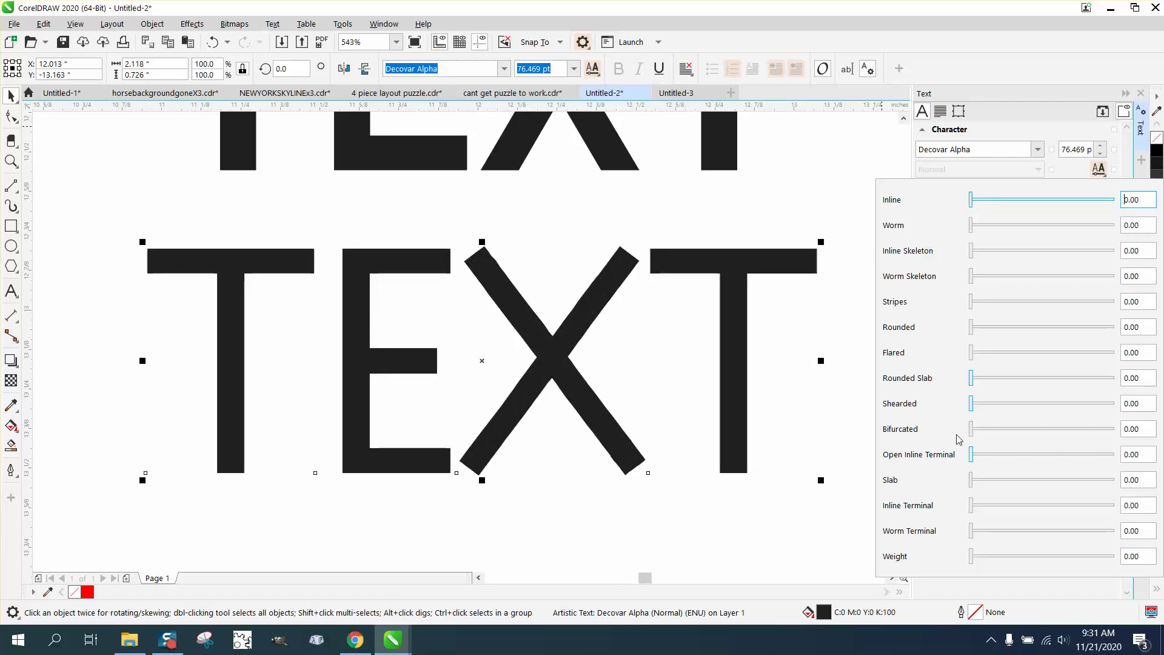
drag(972, 429, 1118, 427)
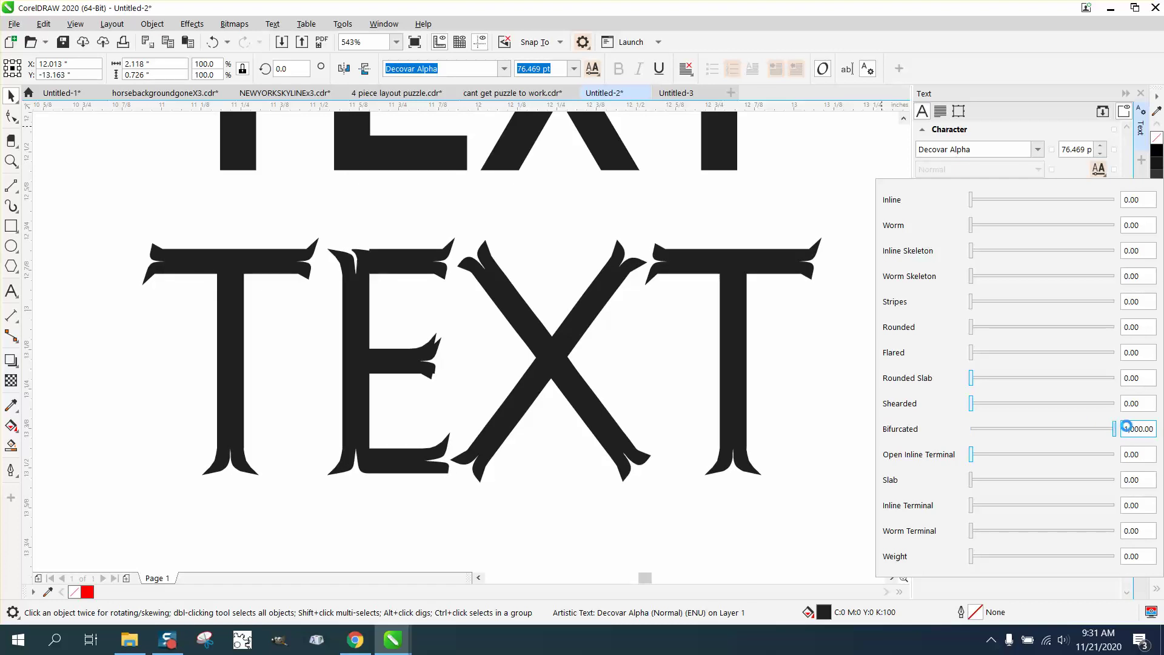
drag(1114, 428, 1003, 429)
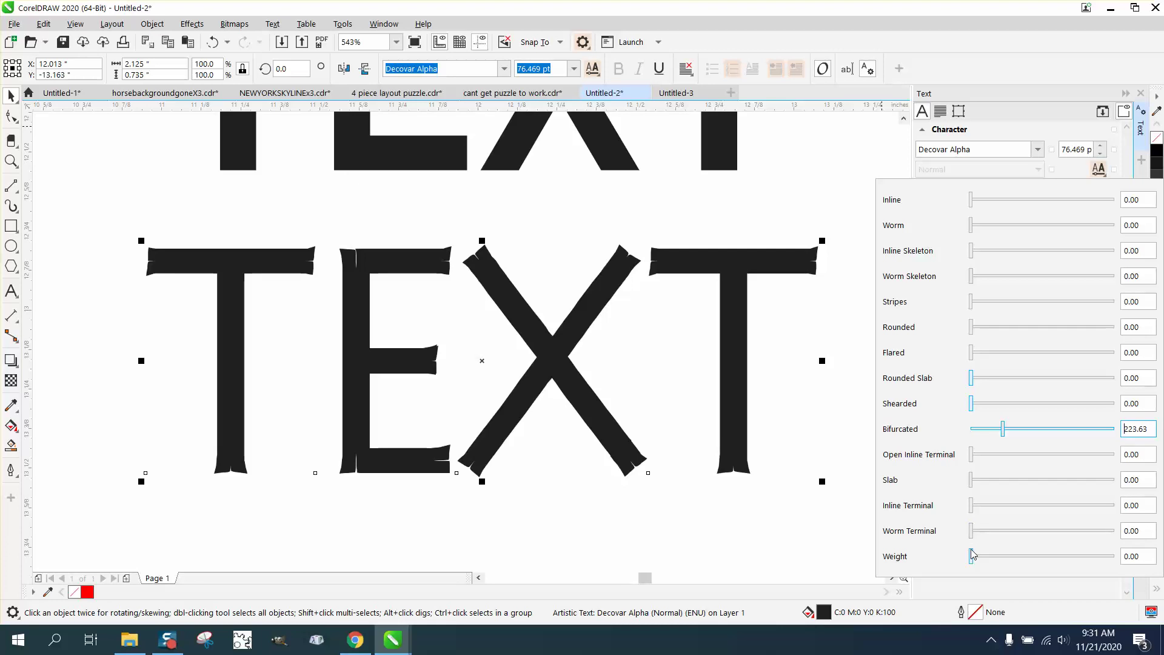
scroll(667, 339, down, 5)
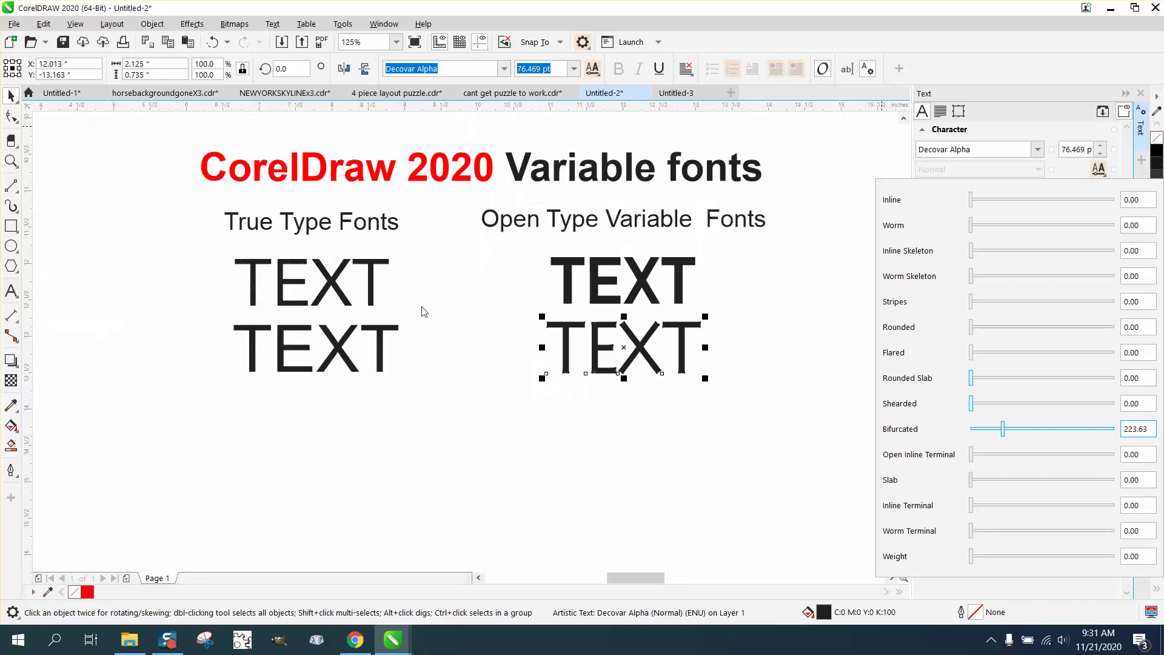
drag(162, 138, 439, 286)
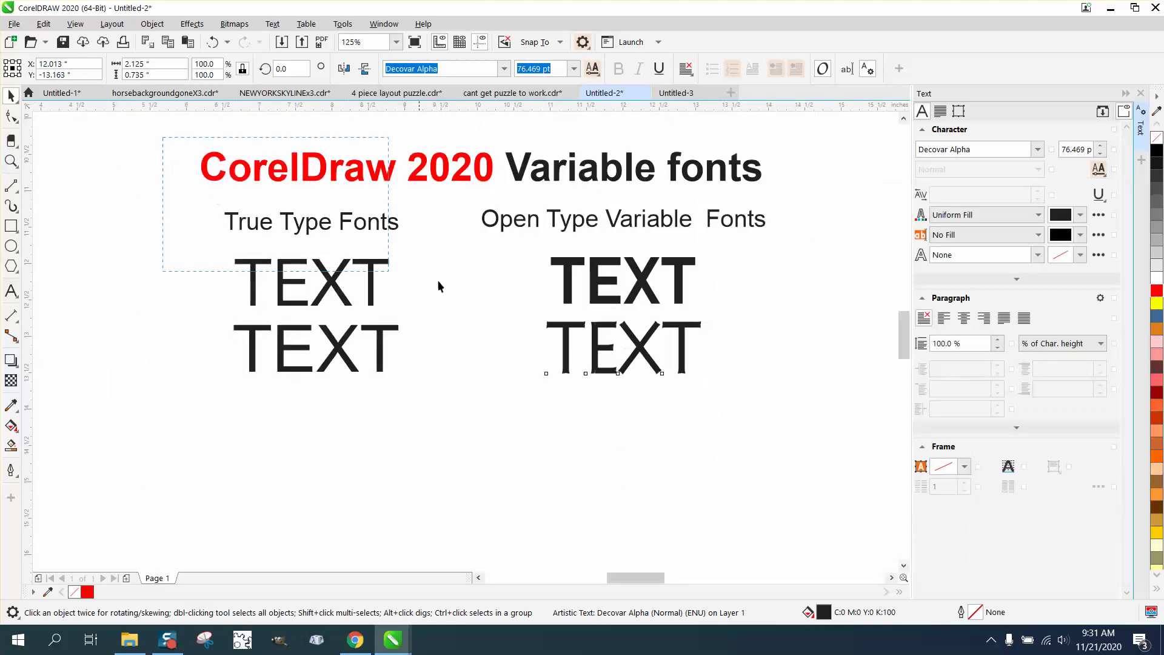